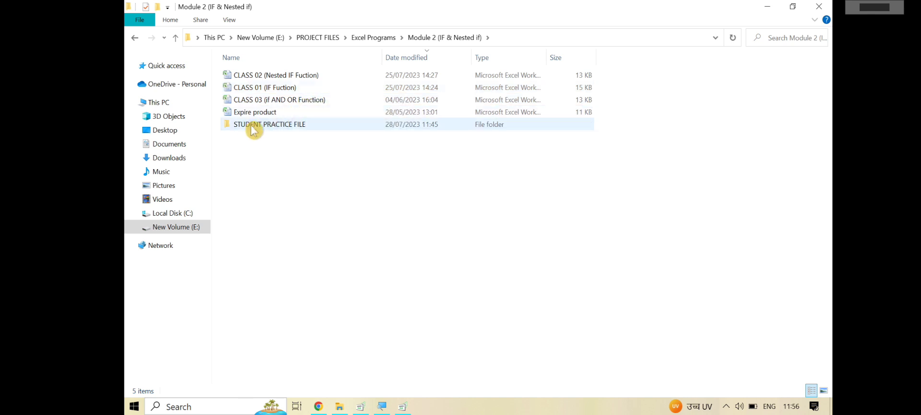
Step: Open the workbook PRACTICE FILE 01 from the STUDENT PRACTICE FILE folder
{"action": "left_click", "coordinate": [296, 129]}
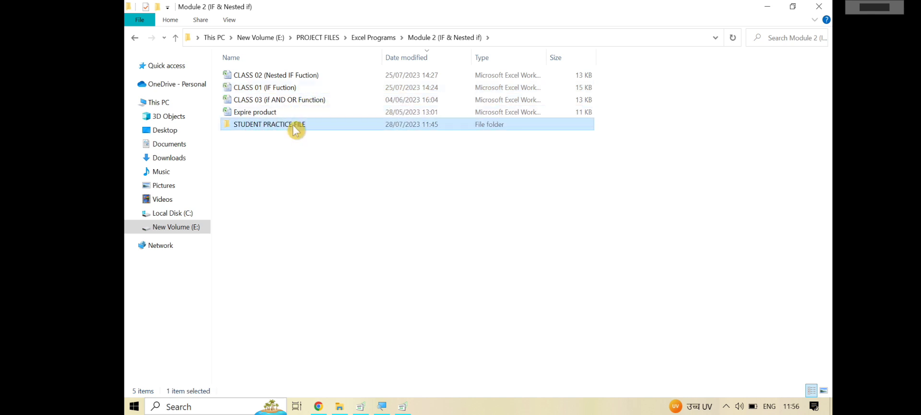
{"action": "double_click", "coordinate": [296, 128]}
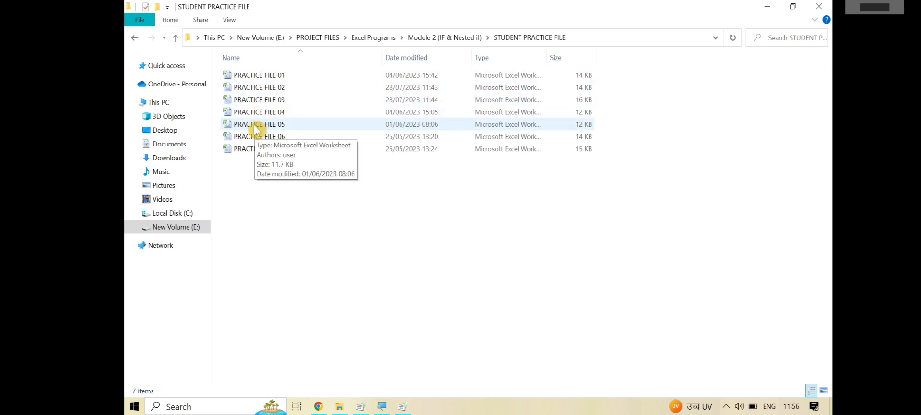
{"action": "double_click", "coordinate": [265, 76]}
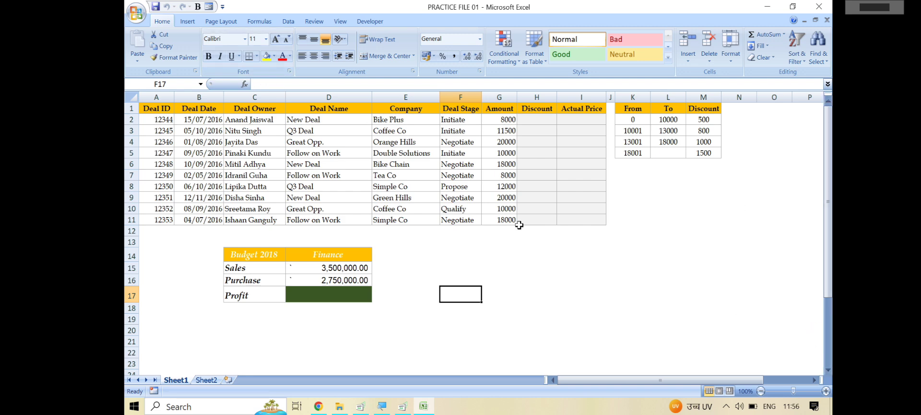
Step: Review the deal table column by column, from Deal ID through Amount
{"action": "left_click_drag", "start_coordinate": [163, 119], "coordinate": [165, 187]}
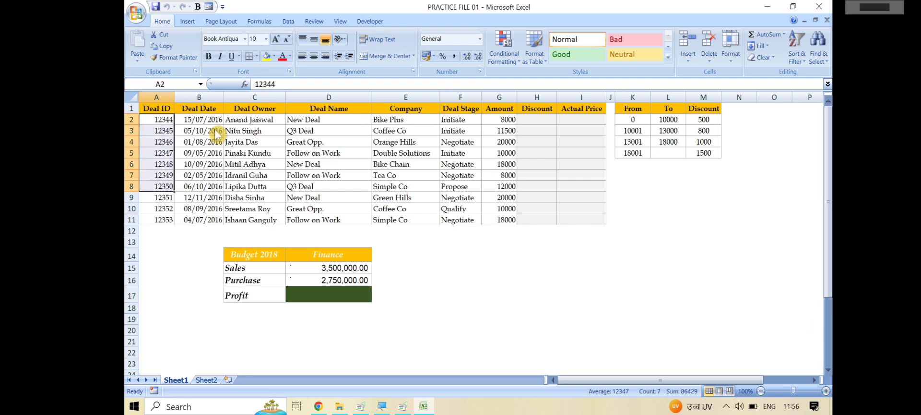
{"action": "left_click_drag", "start_coordinate": [214, 130], "coordinate": [201, 163]}
{"action": "left_click_drag", "start_coordinate": [249, 120], "coordinate": [257, 144]}
{"action": "left_click_drag", "start_coordinate": [320, 117], "coordinate": [329, 164]}
{"action": "left_click_drag", "start_coordinate": [405, 120], "coordinate": [411, 166]}
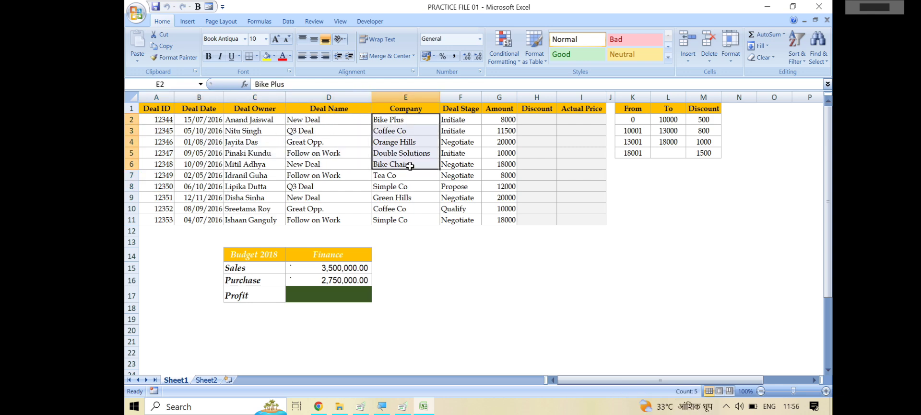
{"action": "left_click_drag", "start_coordinate": [463, 120], "coordinate": [458, 177]}
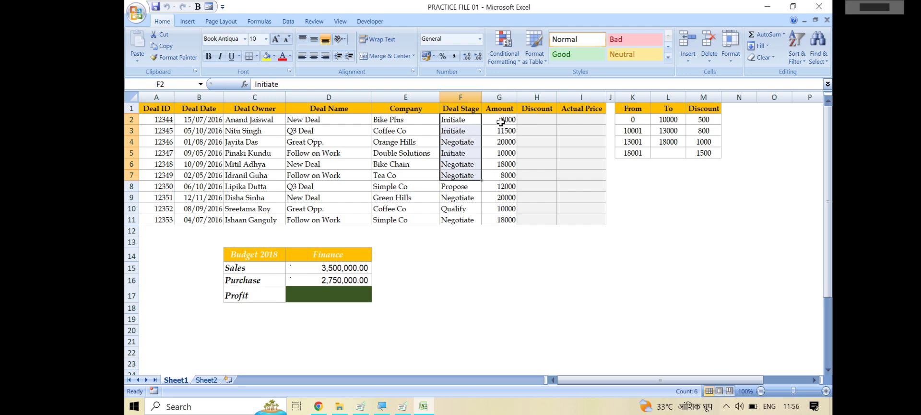
{"action": "left_click_drag", "start_coordinate": [496, 120], "coordinate": [500, 174]}
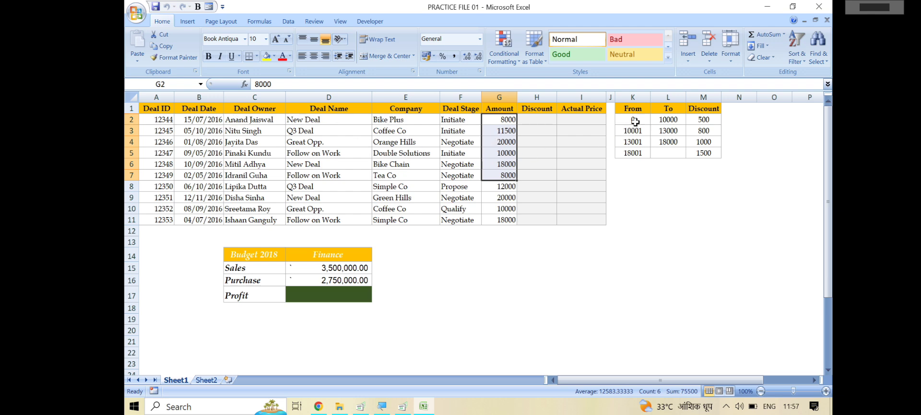
Step: Examine the From/To/Discount slab table and compare its first range with the first deal's amount
{"action": "left_click_drag", "start_coordinate": [635, 108], "coordinate": [698, 140]}
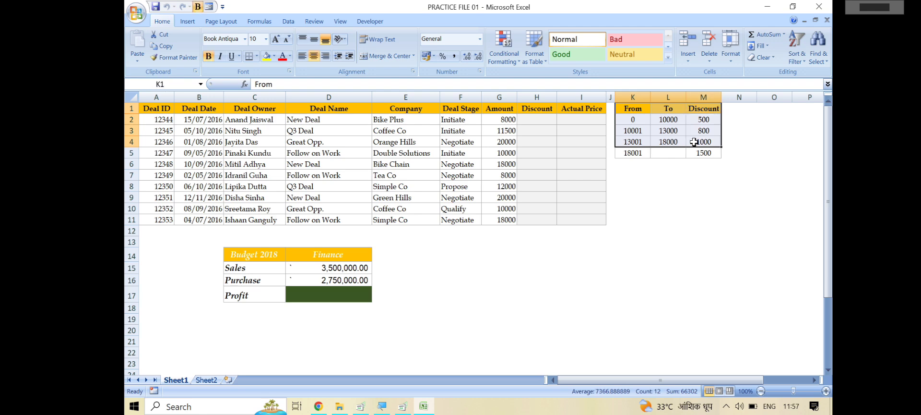
{"action": "scroll", "coordinate": [696, 158], "scroll_direction": "up", "scroll_amount": 3}
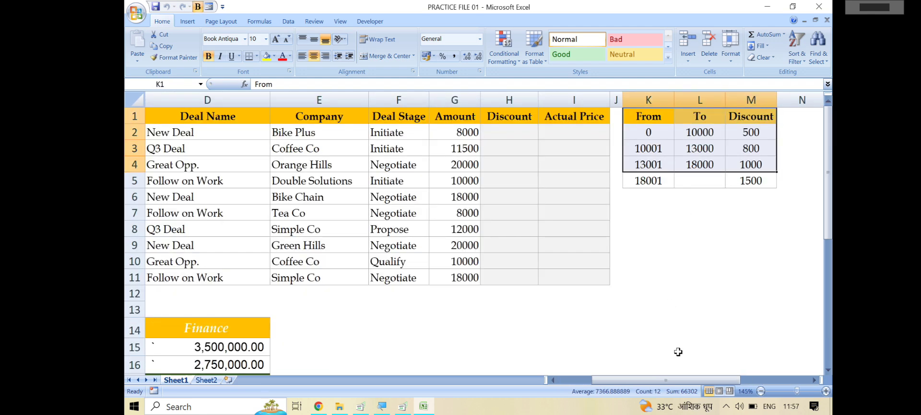
{"action": "left_click", "coordinate": [694, 191]}
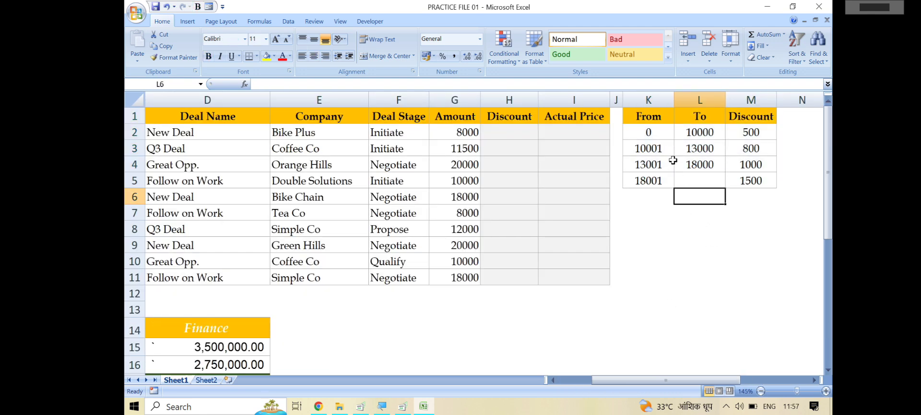
{"action": "left_click", "coordinate": [645, 133]}
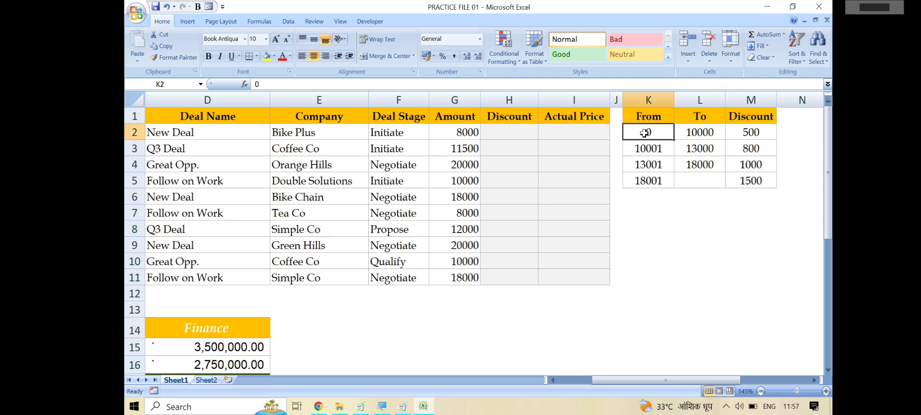
{"action": "left_click", "coordinate": [689, 131]}
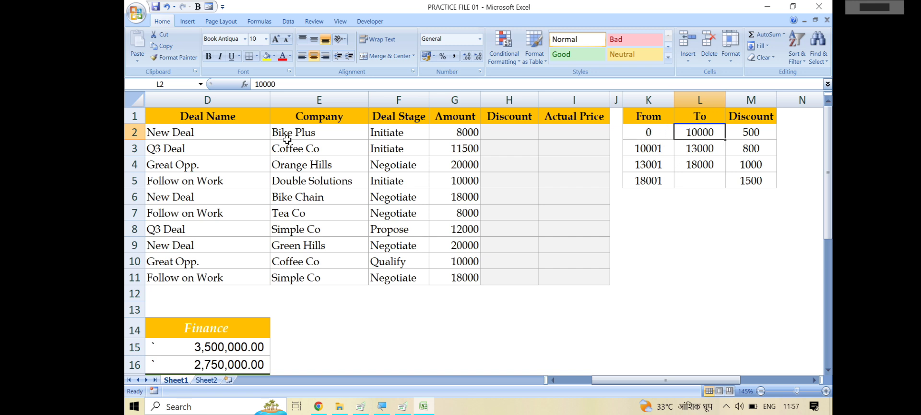
{"action": "left_click", "coordinate": [443, 133]}
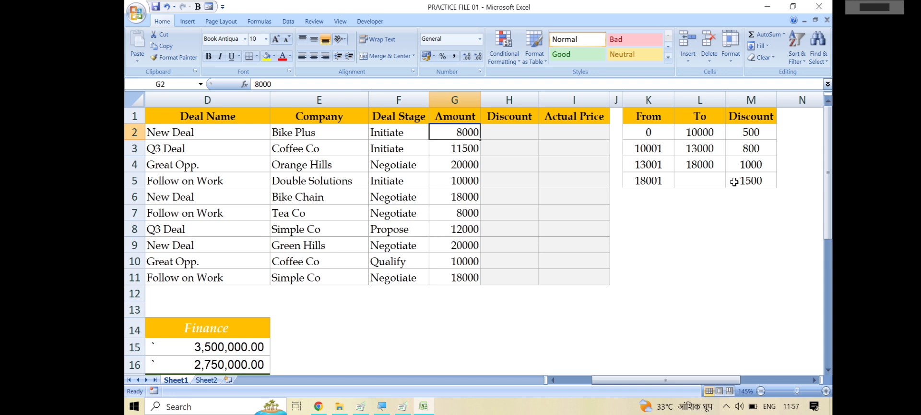
Step: Examine the lower limits in the slab table's From column, ending at the highest slab
{"action": "left_click_drag", "start_coordinate": [651, 193], "coordinate": [645, 135]}
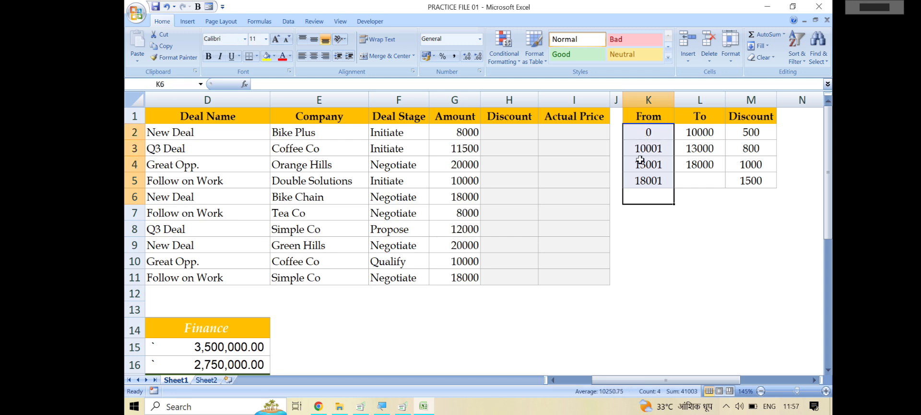
{"action": "left_click", "coordinate": [639, 175]}
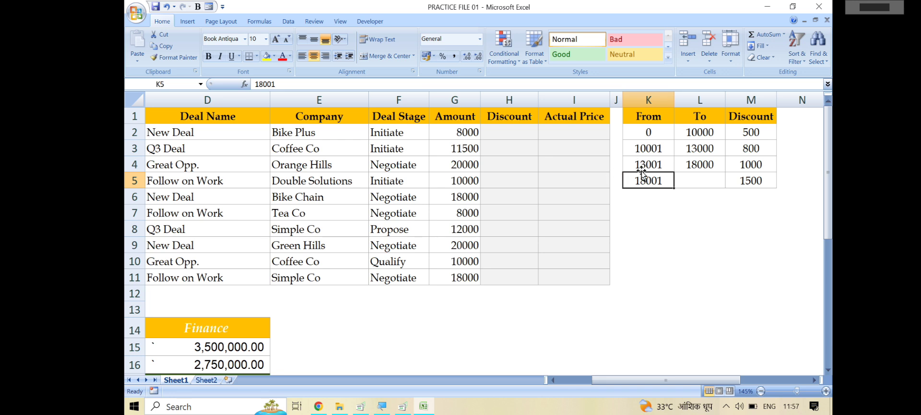
{"action": "left_click", "coordinate": [648, 164]}
{"action": "left_click", "coordinate": [647, 144]}
{"action": "left_click", "coordinate": [648, 134]}
{"action": "left_click", "coordinate": [647, 146]}
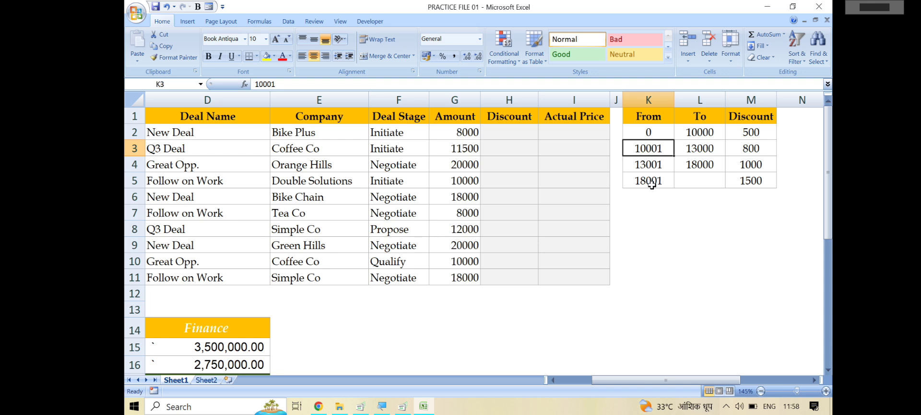
{"action": "left_click", "coordinate": [652, 183]}
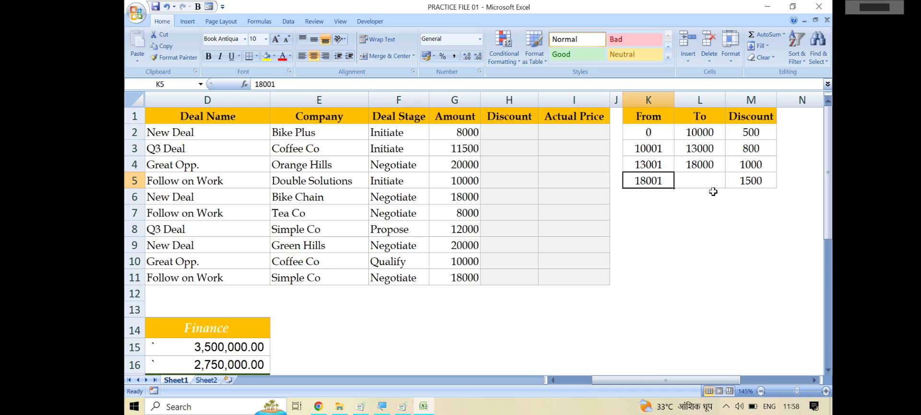
{"action": "left_click", "coordinate": [648, 199]}
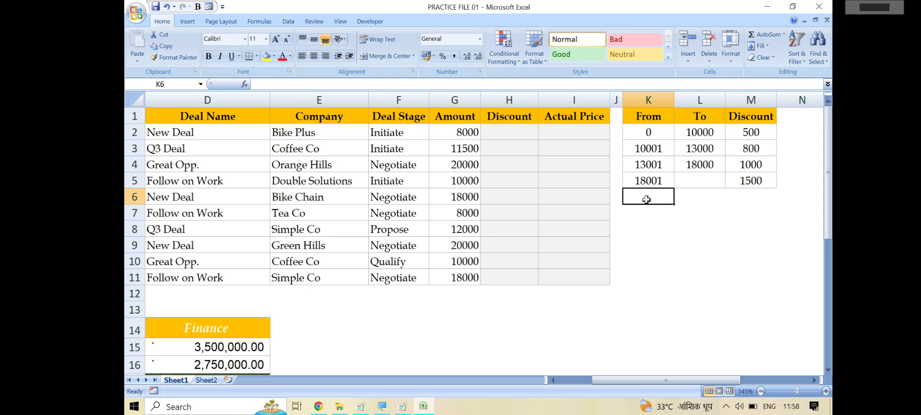
{"action": "type", "text": "=if"}
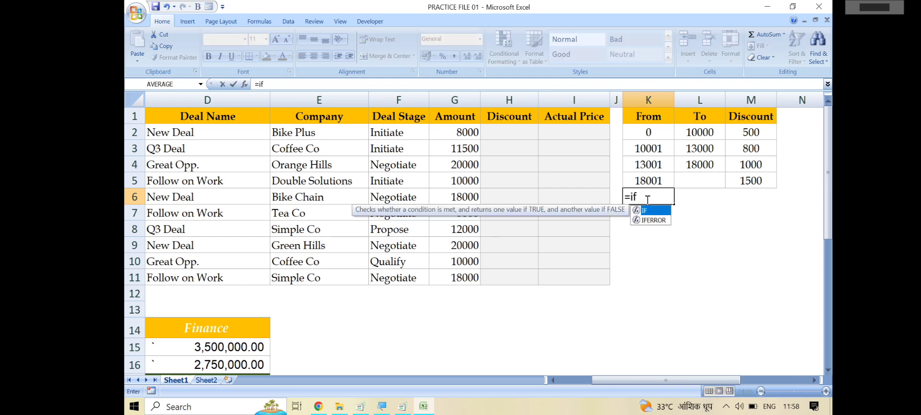
{"action": "key", "text": "Escape"}
{"action": "key", "text": "Escape"}
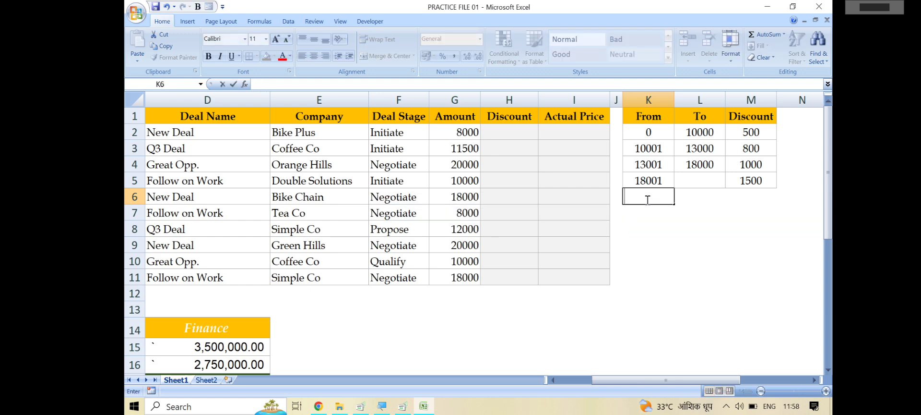
Step: Begin an IF formula in H2 that tests G2>=18001 and returns "1500" when true
{"action": "left_click_drag", "start_coordinate": [636, 126], "coordinate": [748, 181]}
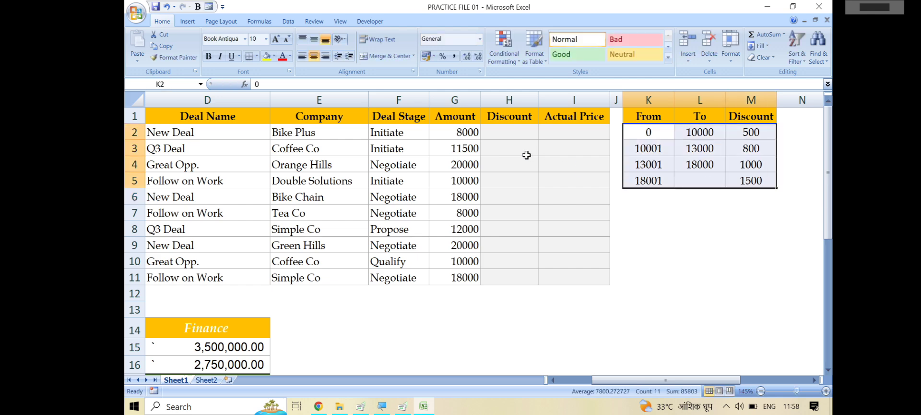
{"action": "left_click", "coordinate": [516, 135]}
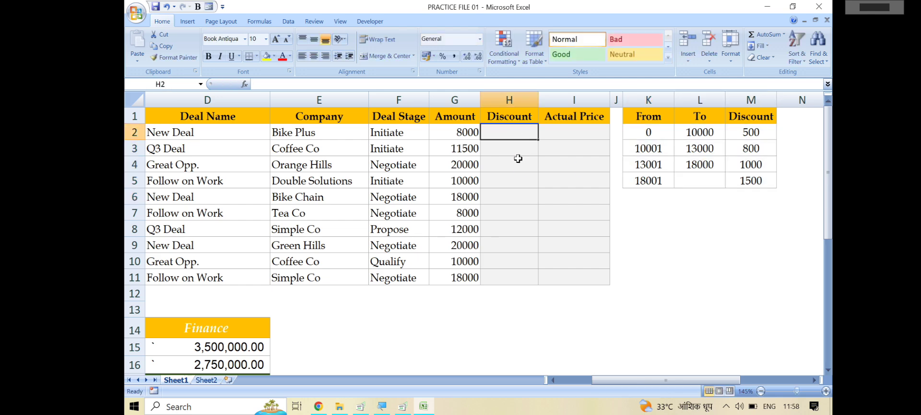
{"action": "left_click", "coordinate": [460, 132]}
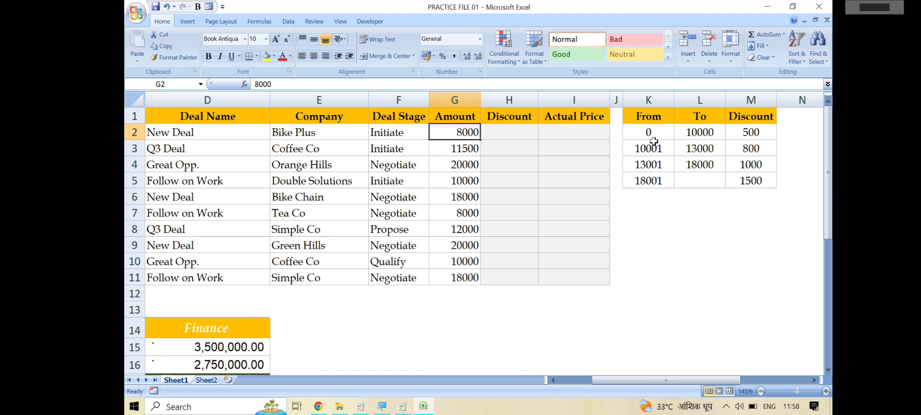
{"action": "left_click", "coordinate": [512, 133]}
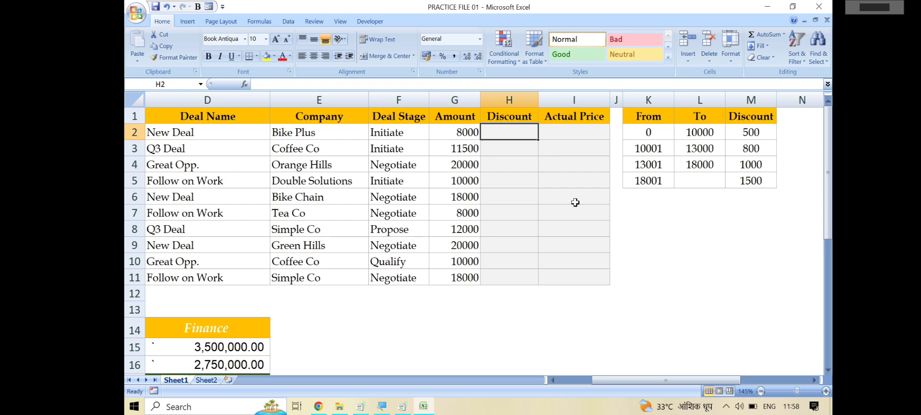
{"action": "type", "text": "="}
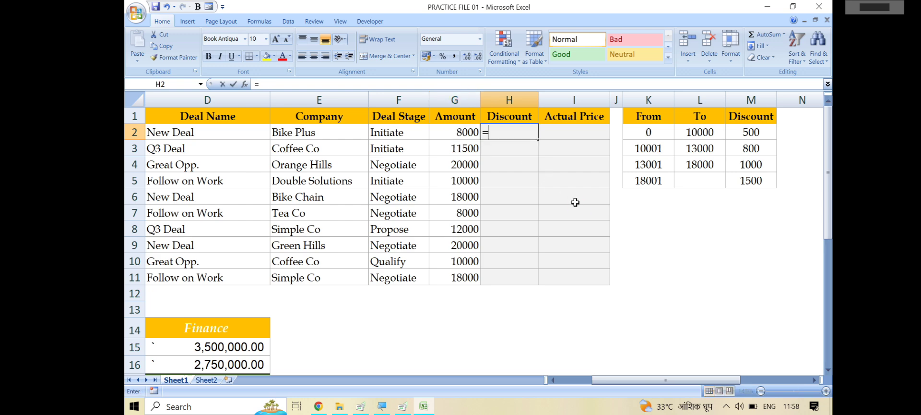
{"action": "type", "text": "if("}
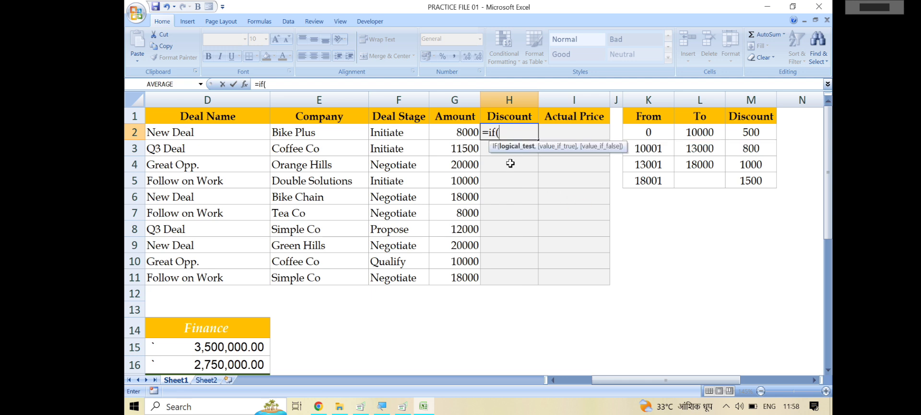
{"action": "left_click", "coordinate": [456, 133]}
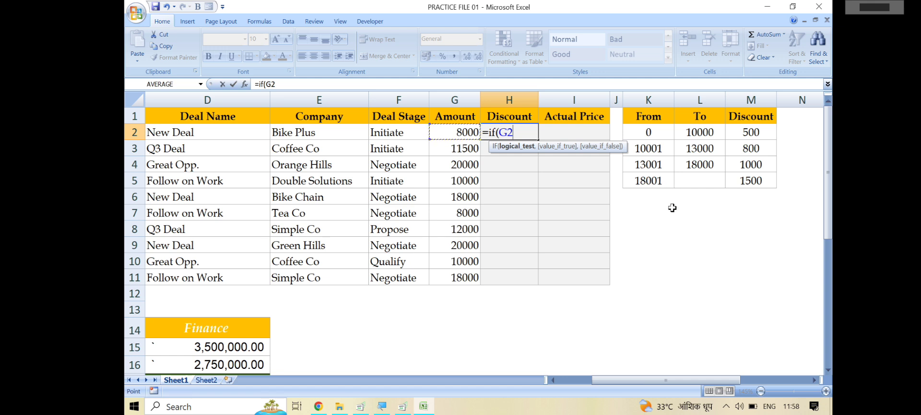
{"action": "type", "text": ">=18001"}
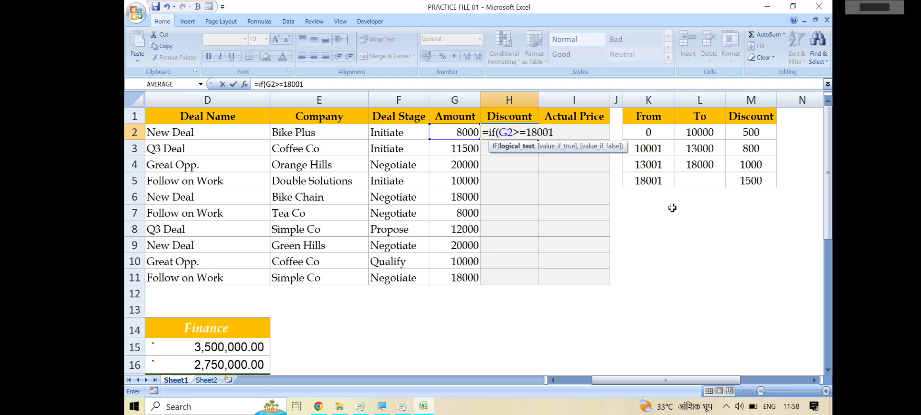
{"action": "type", "text": ","}
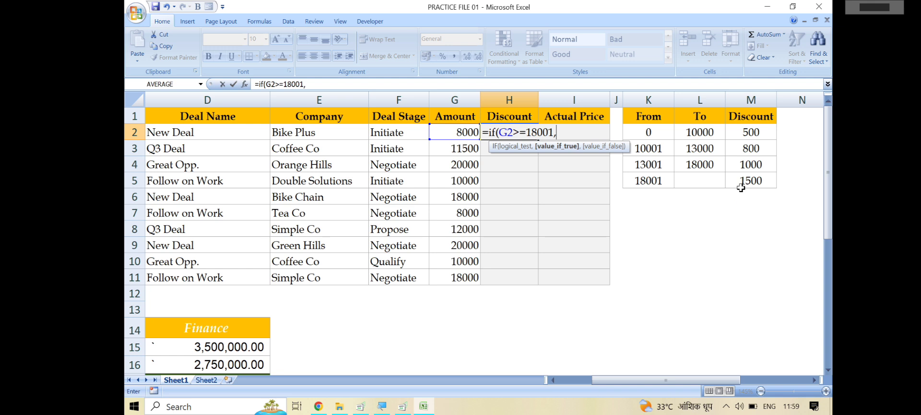
{"action": "type", "text": "\"1500\","}
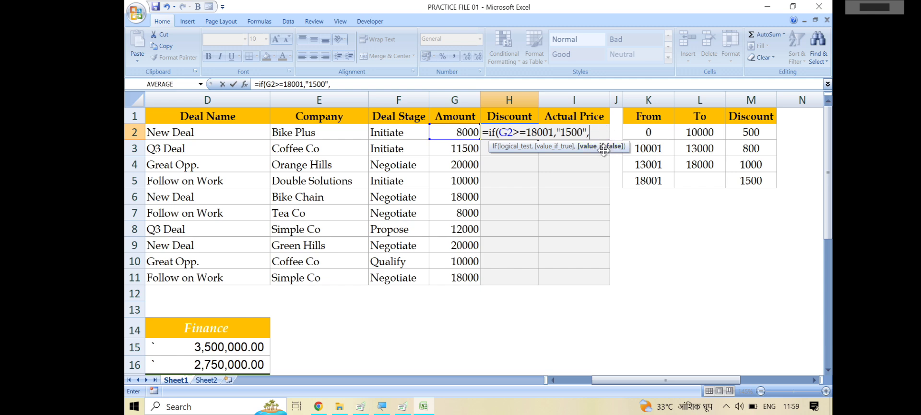
Step: Nest a second IF in the H2 formula that tests G2>=13001 and returns "1000" when true
{"action": "type", "text": "if"}
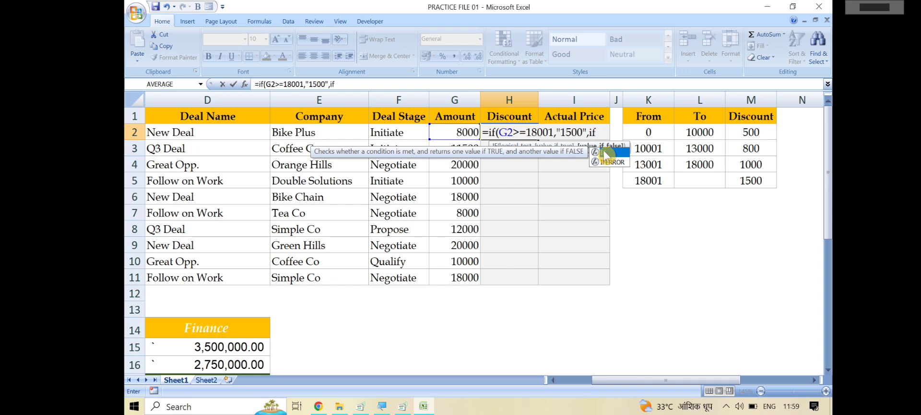
{"action": "type", "text": "("}
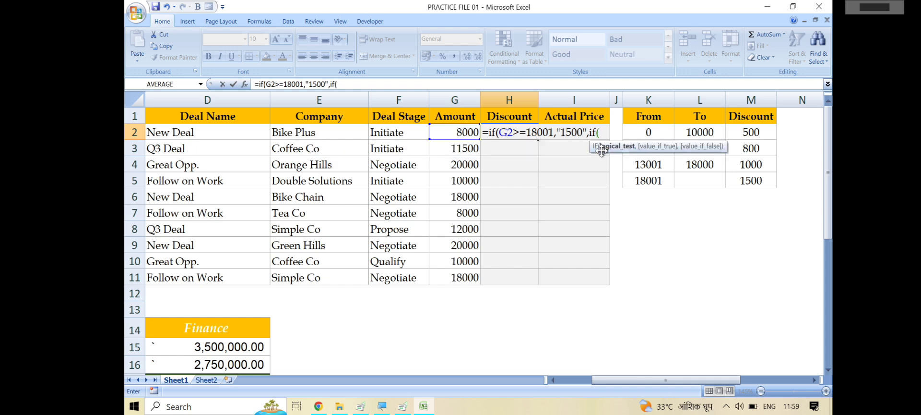
{"action": "left_click", "coordinate": [455, 137]}
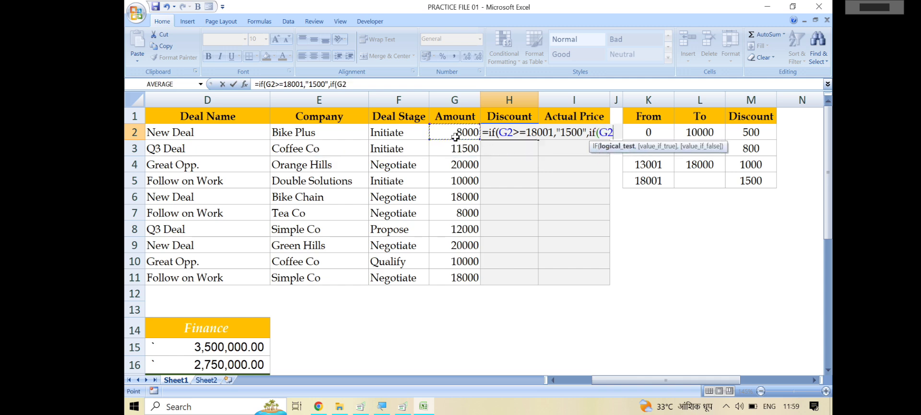
{"action": "type", "text": ">="}
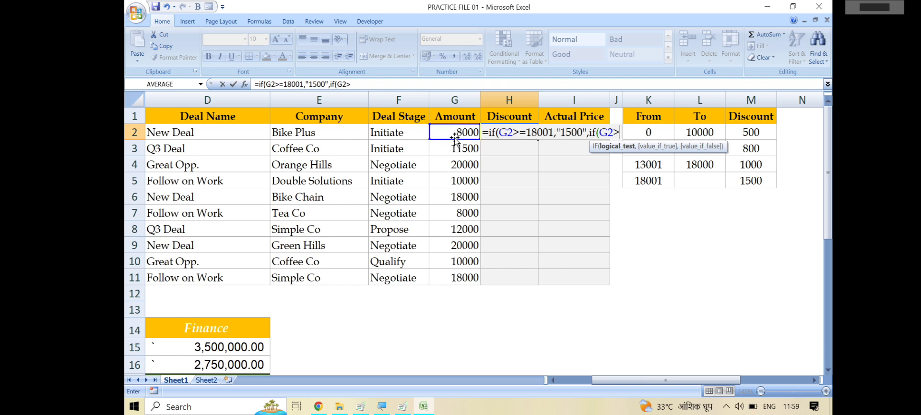
{"action": "type", "text": "1"}
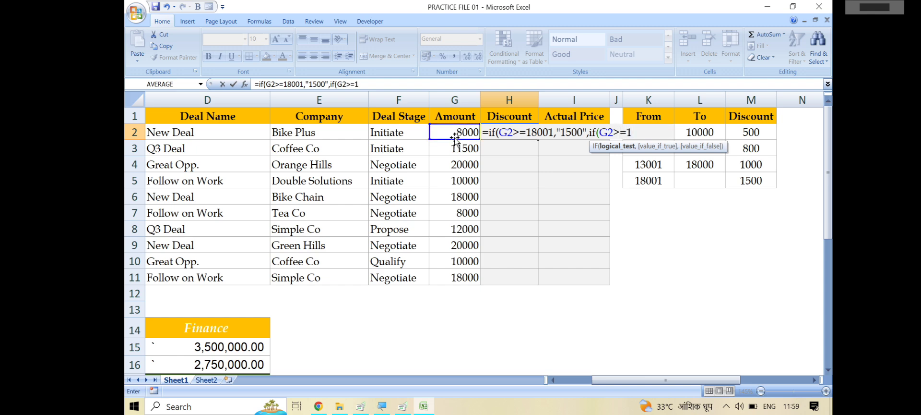
{"action": "type", "text": "3001,"}
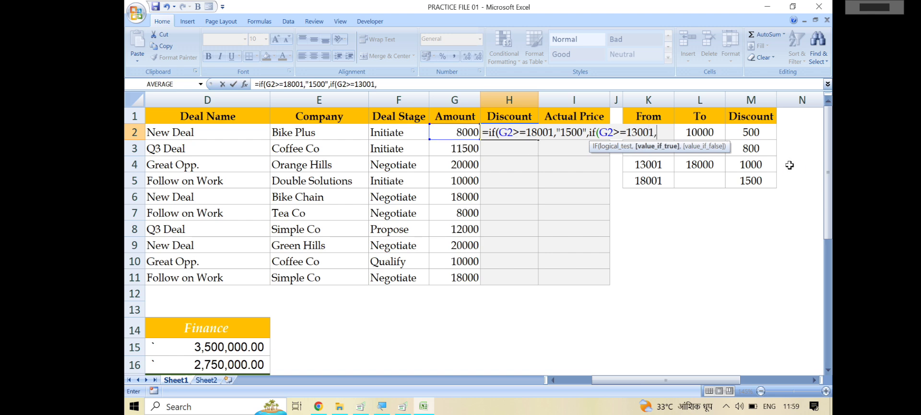
{"action": "type", "text": "\"1000"}
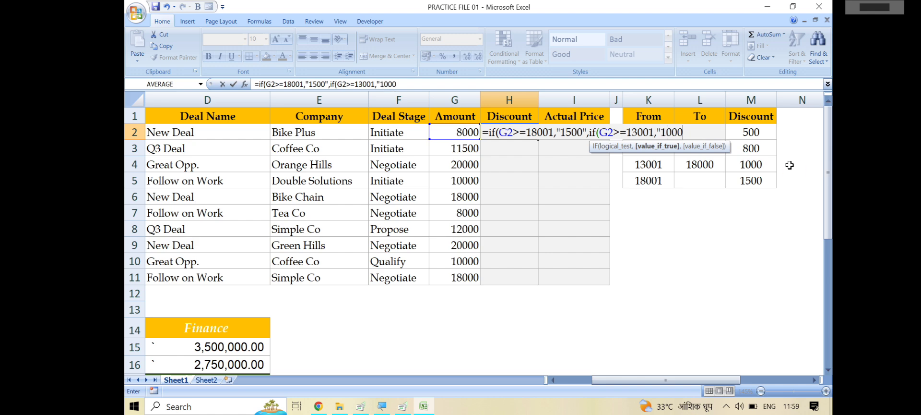
{"action": "type", "text": "\","}
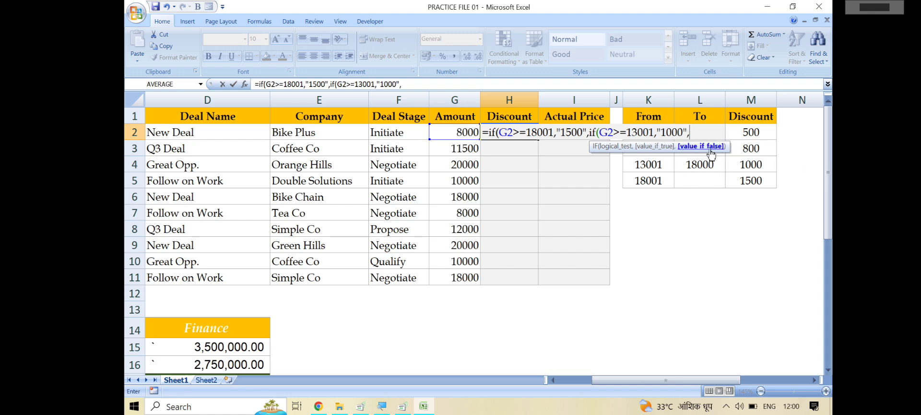
Step: Nest a third IF in the H2 formula that tests G2>=10001 and returns "500" when true
{"action": "type", "text": "if("}
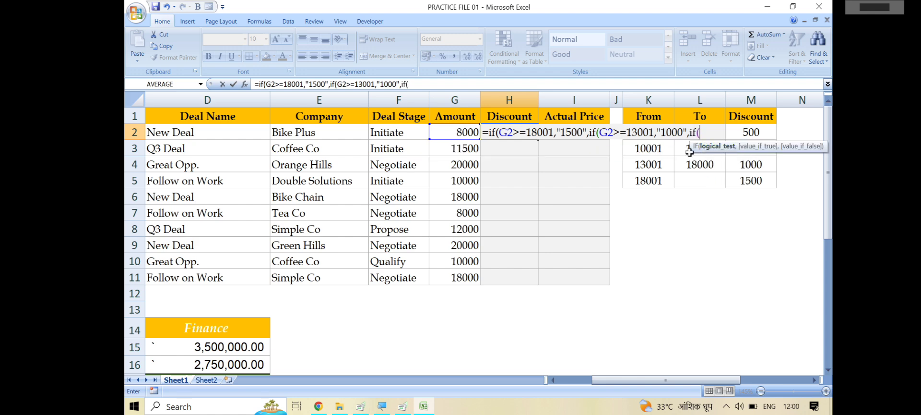
{"action": "left_click", "coordinate": [448, 133]}
{"action": "type", "text": ">=10001"}
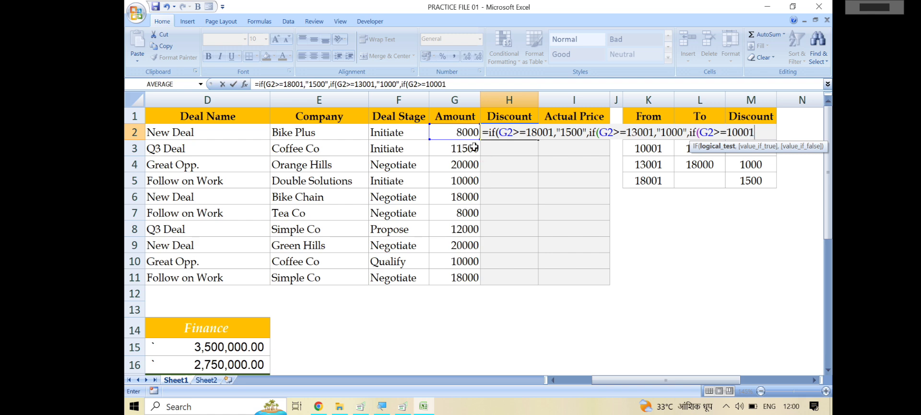
{"action": "type", "text": ","}
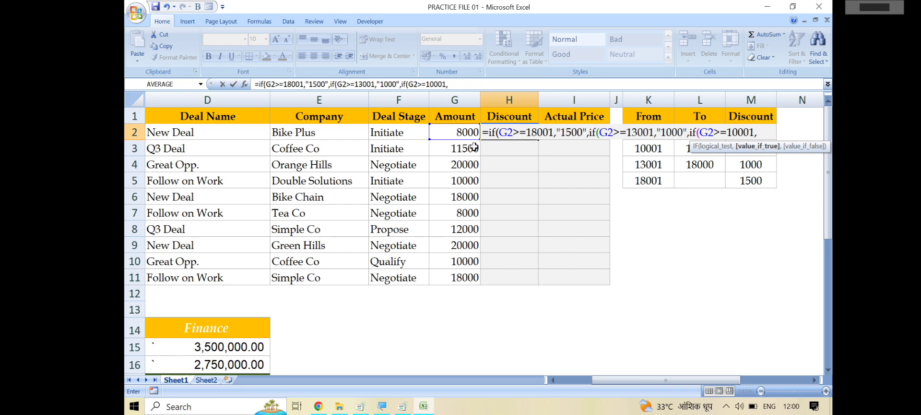
{"action": "type", "text": "\""}
{"action": "type", "text": "500"}
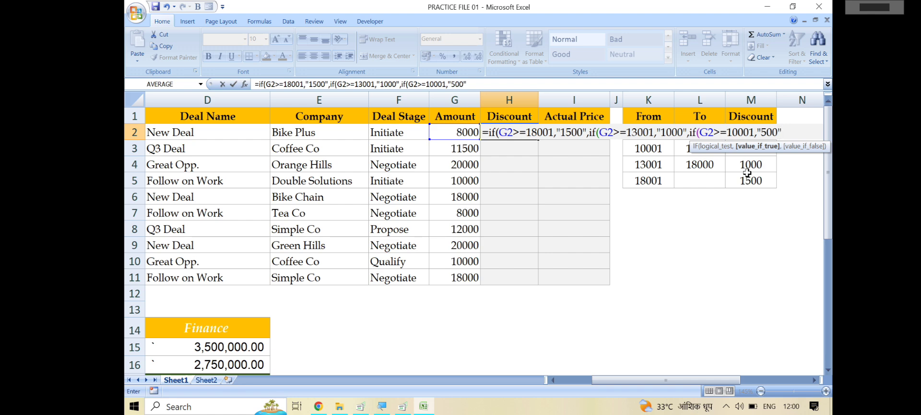
Step: Nest a final IF testing G2>=0 that returns "500", close all four parentheses and enter the H2 formula
{"action": "type", "text": "\",if"}
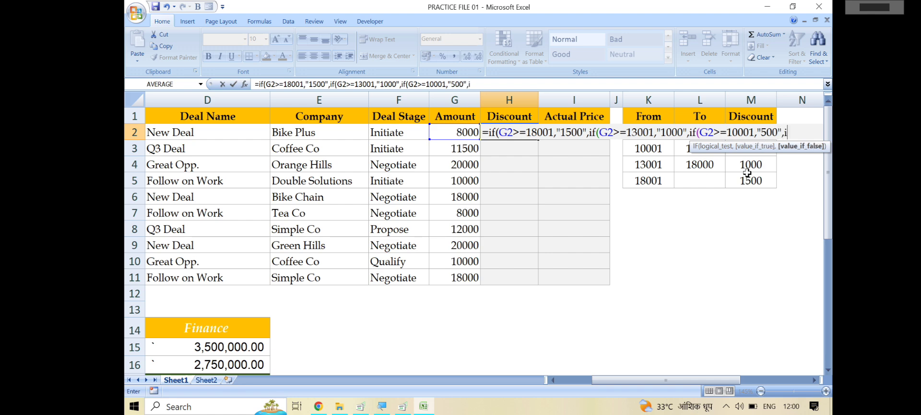
{"action": "type", "text": "("}
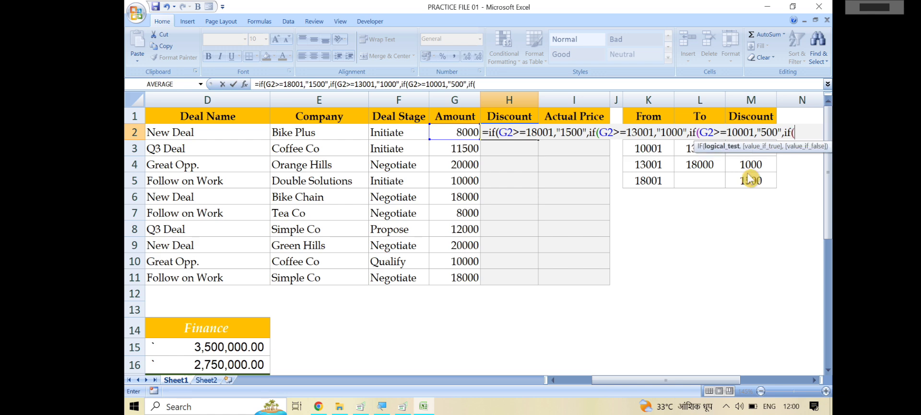
{"action": "left_click", "coordinate": [456, 128]}
{"action": "type", "text": ">"}
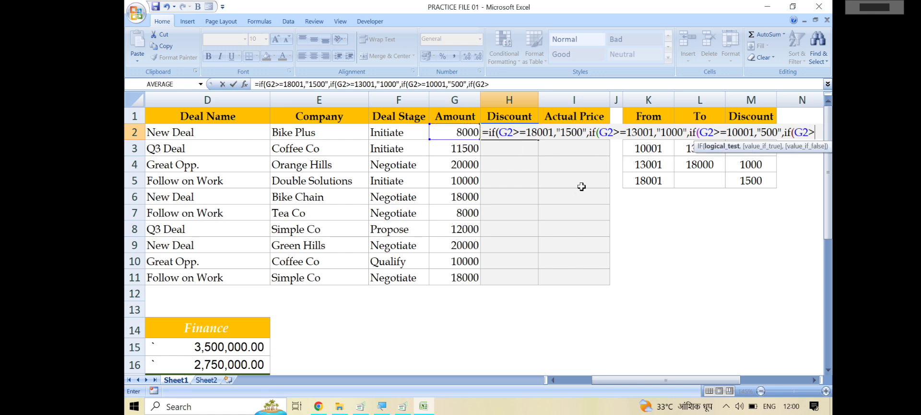
{"action": "type", "text": "=0"}
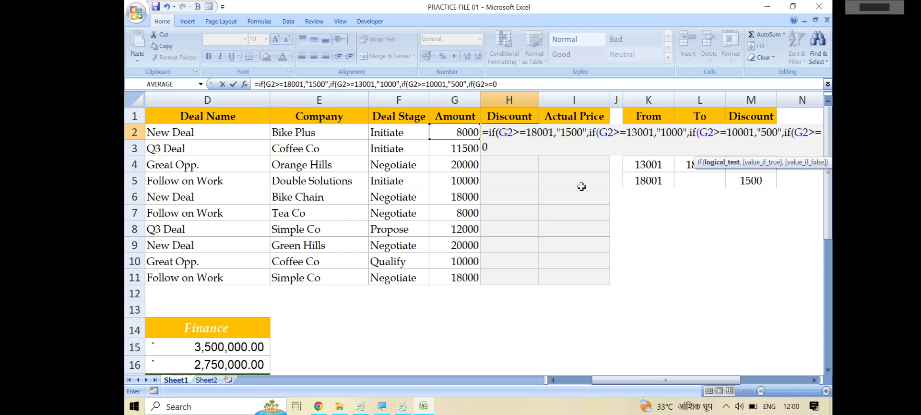
{"action": "type", "text": ","}
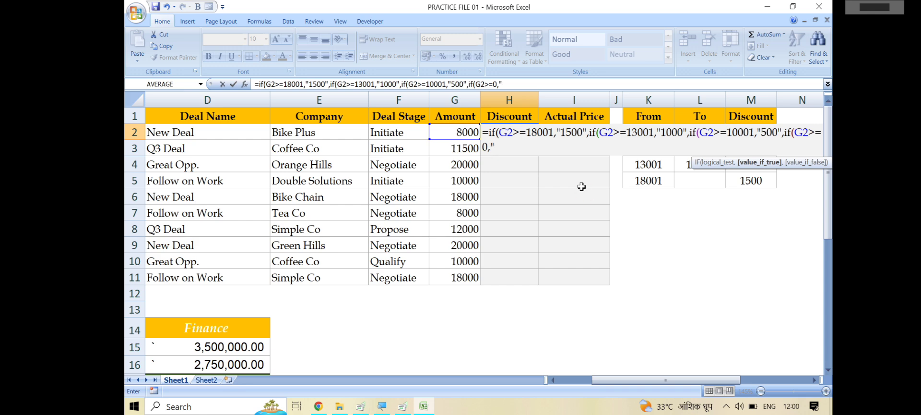
{"action": "type", "text": "\"500\"))))"}
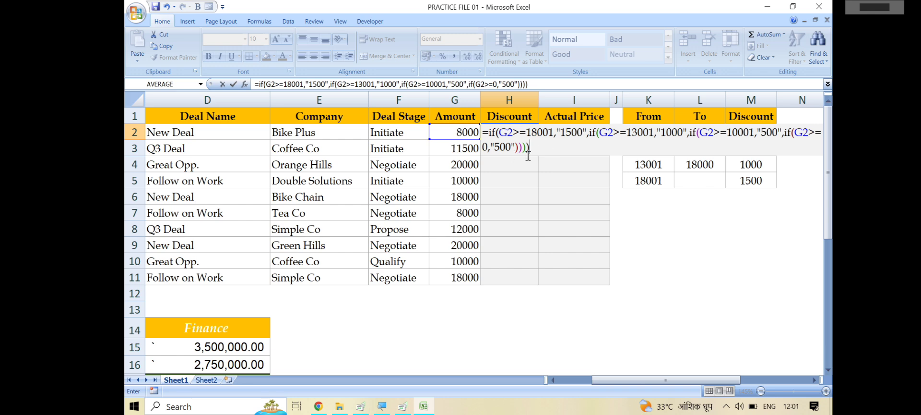
{"action": "key", "text": "Return"}
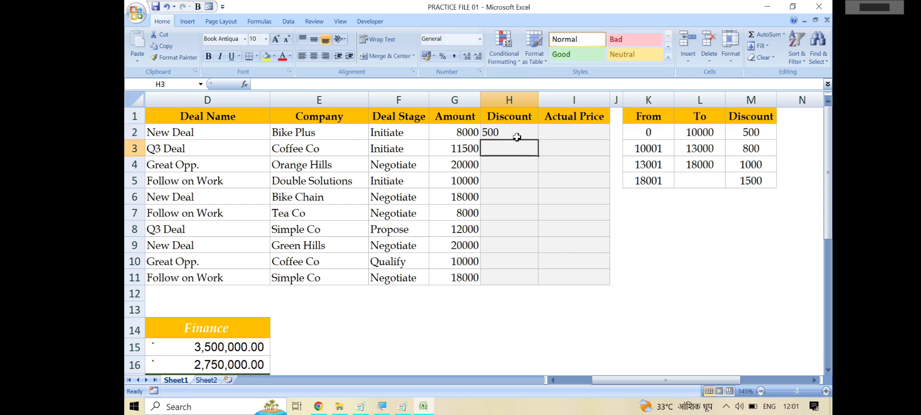
Step: Correct the H2 formula so the G2>=10001 condition returns "800"
{"action": "double_click", "coordinate": [523, 136]}
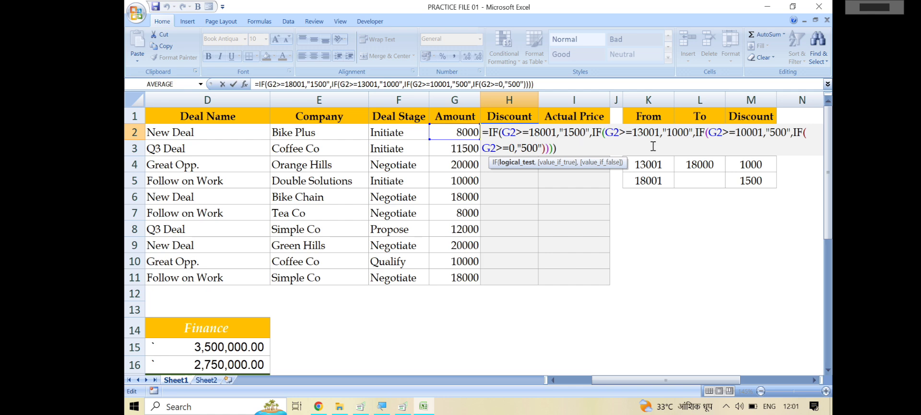
{"action": "left_click", "coordinate": [777, 134]}
{"action": "key", "text": "BackSpace"}
{"action": "type", "text": "8"}
{"action": "key", "text": "Return"}
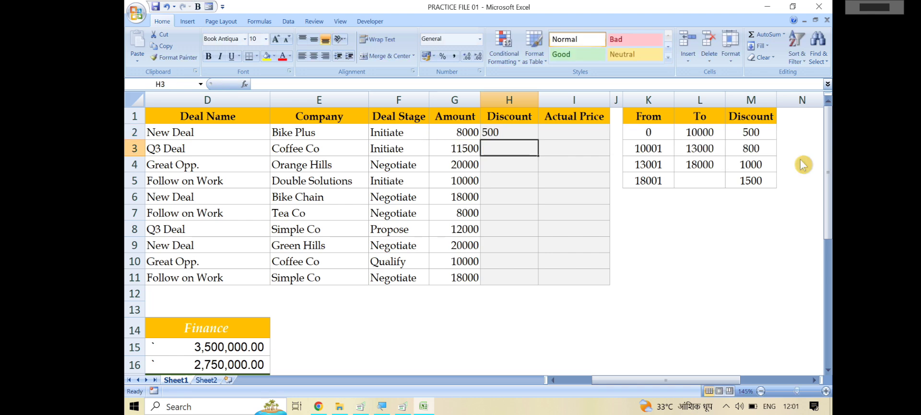
Step: Fill the H2 discount formula down the Discount column to H11
{"action": "left_click", "coordinate": [506, 133]}
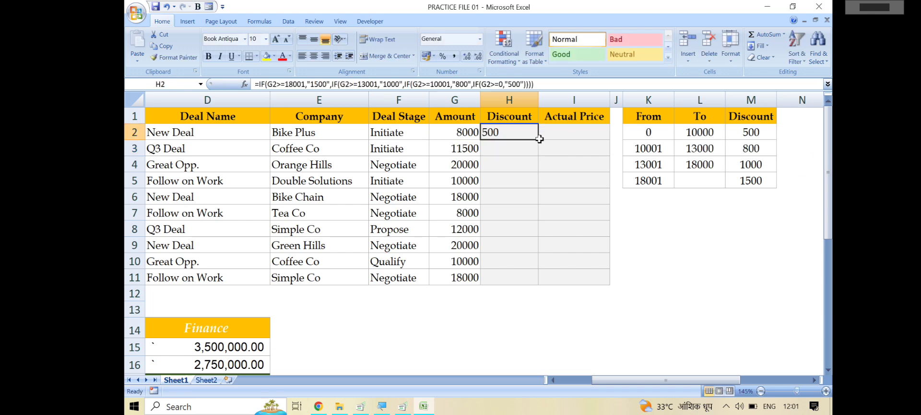
{"action": "double_click", "coordinate": [540, 139]}
{"action": "left_click", "coordinate": [529, 179]}
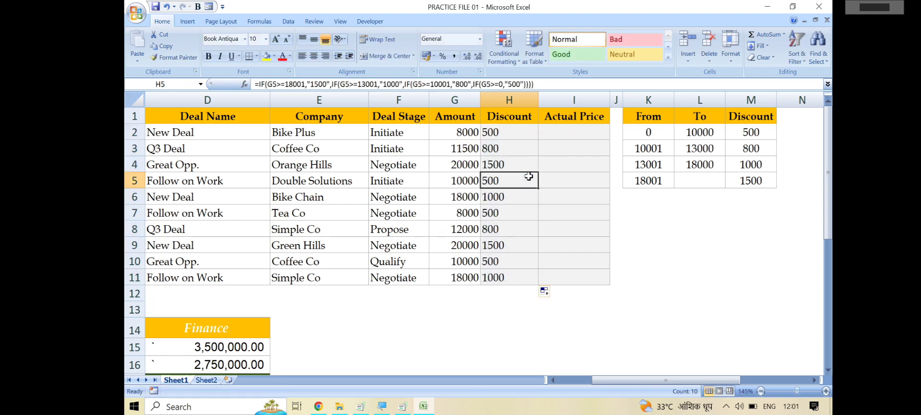
Step: Check the Q3 Deal discount in row 3 against its slab range, and review the Amount and Discount columns together
{"action": "left_click", "coordinate": [472, 150]}
{"action": "left_click", "coordinate": [489, 152]}
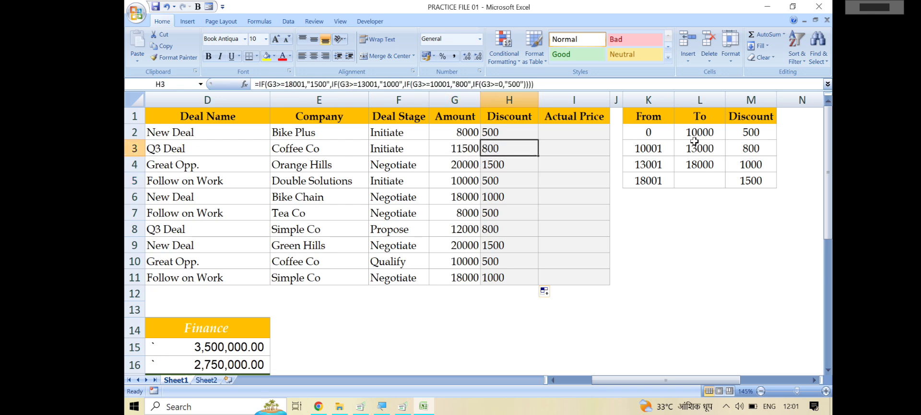
{"action": "left_click", "coordinate": [653, 150]}
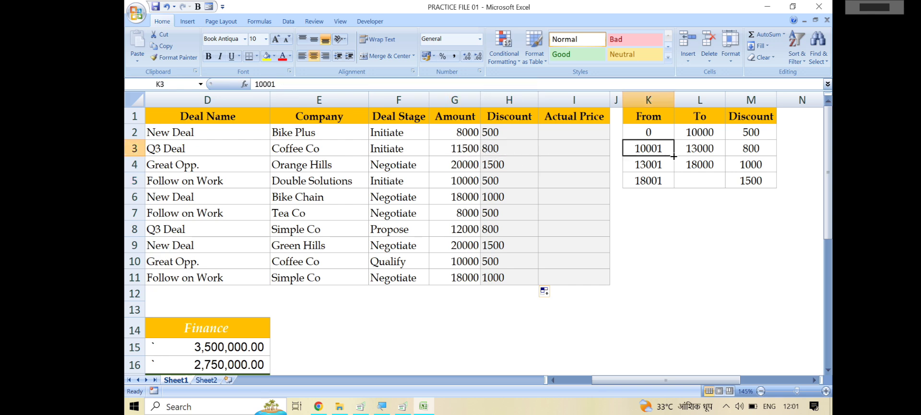
{"action": "left_click", "coordinate": [696, 152]}
{"action": "left_click", "coordinate": [760, 149]}
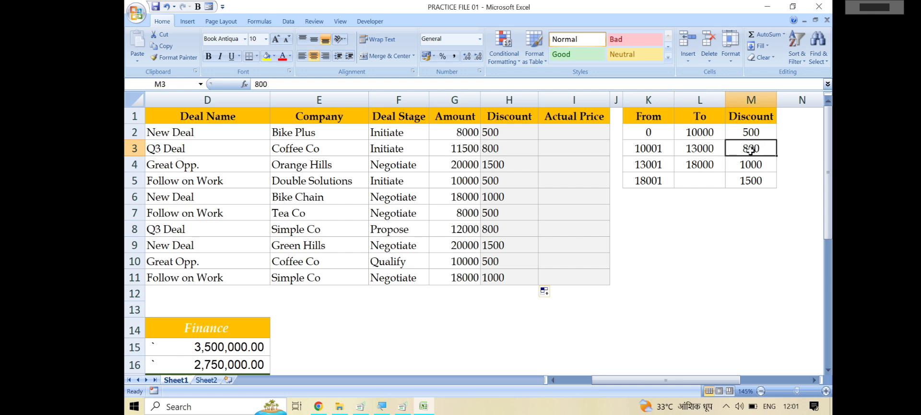
{"action": "left_click", "coordinate": [455, 132]}
{"action": "left_click_drag", "start_coordinate": [456, 133], "coordinate": [526, 272]}
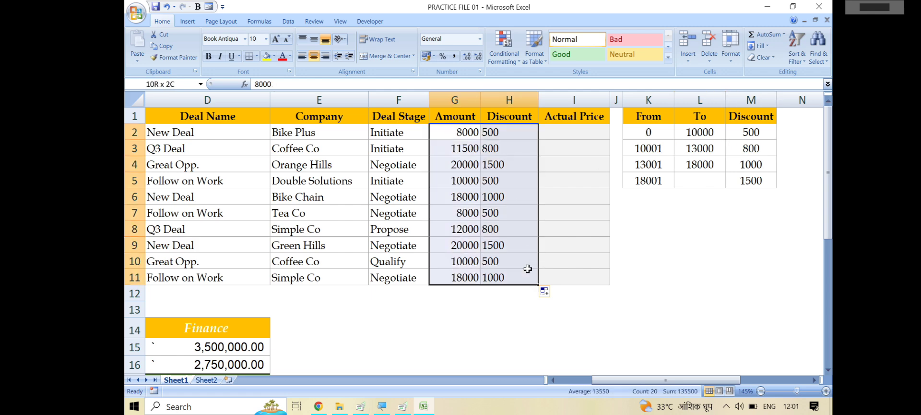
Step: Enter the formula =G2-H2 in I2 to calculate the first deal's Actual Price
{"action": "left_click", "coordinate": [578, 134]}
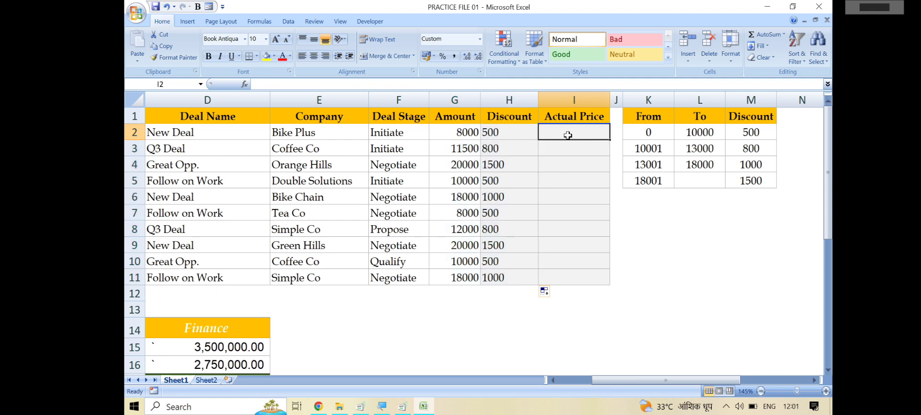
{"action": "type", "text": "="}
{"action": "left_click", "coordinate": [449, 131]}
{"action": "type", "text": "-"}
{"action": "left_click", "coordinate": [495, 128]}
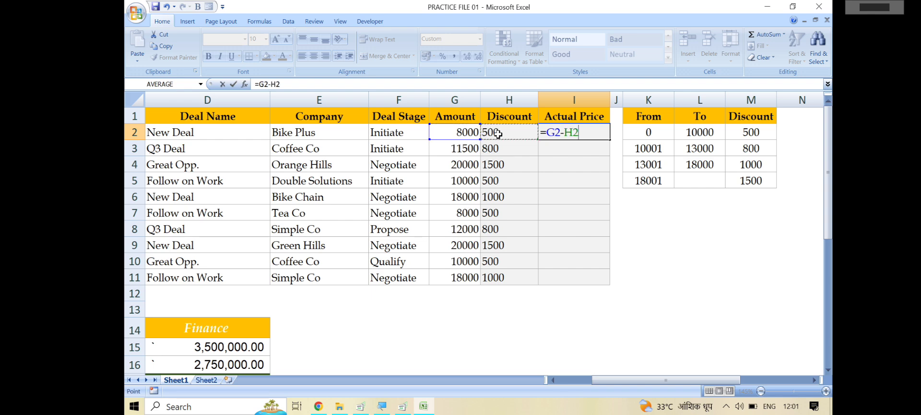
{"action": "key", "text": "Return"}
Step: Fill the Actual Price formula from I2 down to I11
{"action": "left_click", "coordinate": [580, 134]}
{"action": "left_click_drag", "start_coordinate": [610, 139], "coordinate": [610, 280]}
{"action": "left_click", "coordinate": [533, 256]}
{"action": "scroll", "coordinate": [461, 288], "scroll_direction": "down", "scroll_amount": 2}
{"action": "scroll", "coordinate": [448, 277], "scroll_direction": "up", "scroll_amount": 2}
{"action": "scroll", "coordinate": [527, 240], "scroll_direction": "down", "scroll_amount": 1}
{"action": "scroll", "coordinate": [266, 149], "scroll_direction": "up", "scroll_amount": 1}
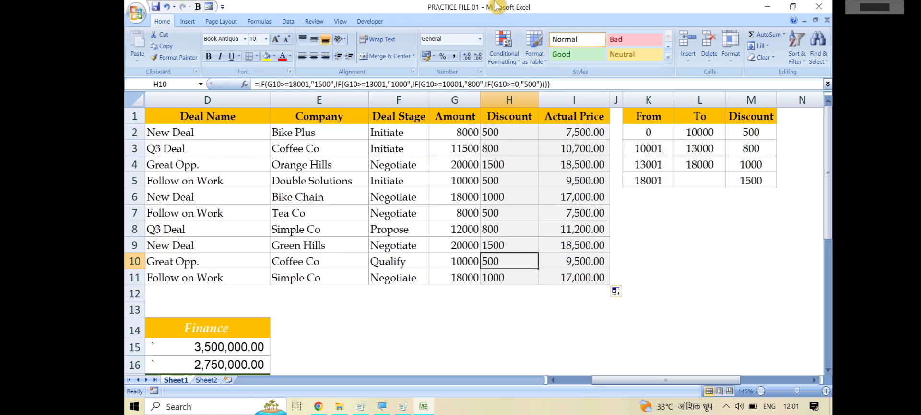
Step: Close PRACTICE FILE 01 without saving the changes and open PRACTICE FILE 02
{"action": "left_click", "coordinate": [819, 7]}
{"action": "left_click", "coordinate": [480, 234]}
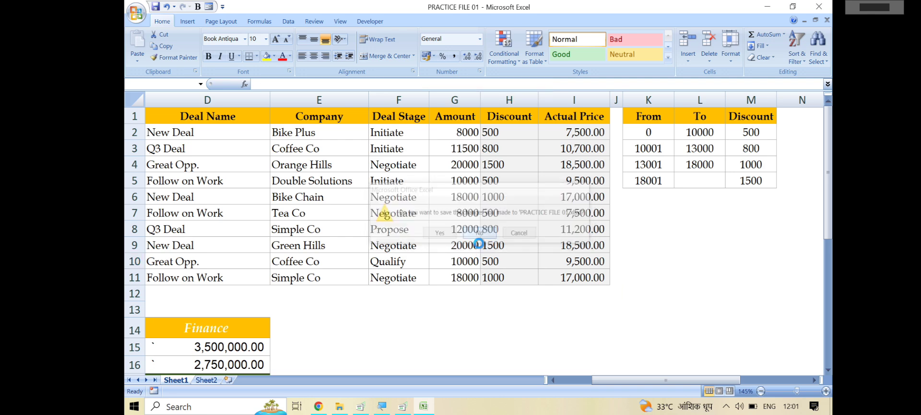
{"action": "double_click", "coordinate": [340, 94]}
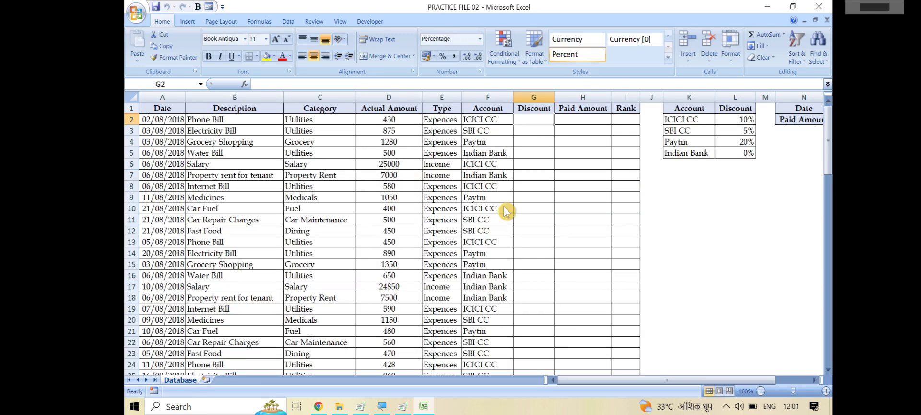
Step: Review the Database sheet's columns from Date through Account, and examine the Account/Discount lookup table in K1:L5
{"action": "left_click_drag", "start_coordinate": [156, 120], "coordinate": [161, 242]}
{"action": "left_click_drag", "start_coordinate": [268, 129], "coordinate": [269, 242]}
{"action": "left_click_drag", "start_coordinate": [347, 121], "coordinate": [346, 271]}
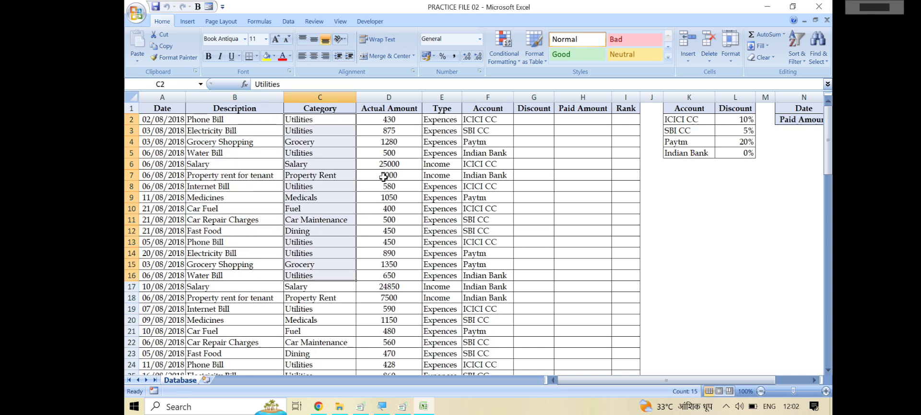
{"action": "left_click_drag", "start_coordinate": [398, 142], "coordinate": [399, 228]}
{"action": "left_click_drag", "start_coordinate": [456, 121], "coordinate": [454, 234]}
{"action": "left_click_drag", "start_coordinate": [492, 120], "coordinate": [487, 234]}
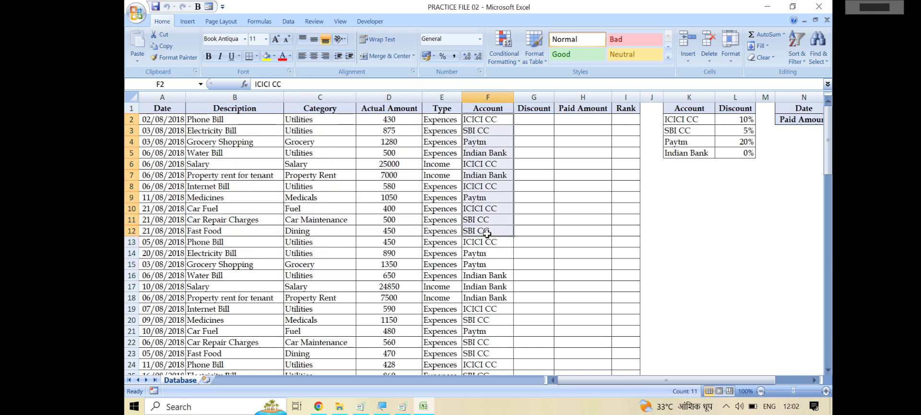
{"action": "left_click_drag", "start_coordinate": [677, 109], "coordinate": [737, 153]}
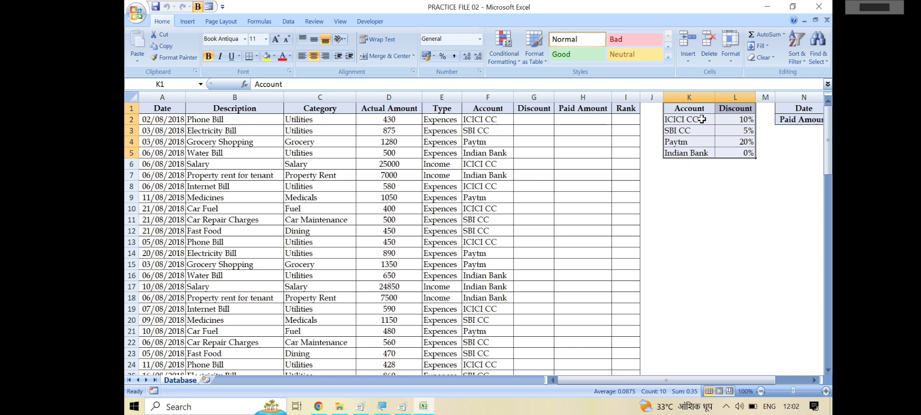
Step: Examine the discount rate assigned to each account in the lookup table, from ICICI CC down to Indian Bank
{"action": "scroll", "coordinate": [714, 142], "scroll_direction": "up", "scroll_amount": 1}
{"action": "scroll", "coordinate": [713, 141], "scroll_direction": "up", "scroll_amount": 2}
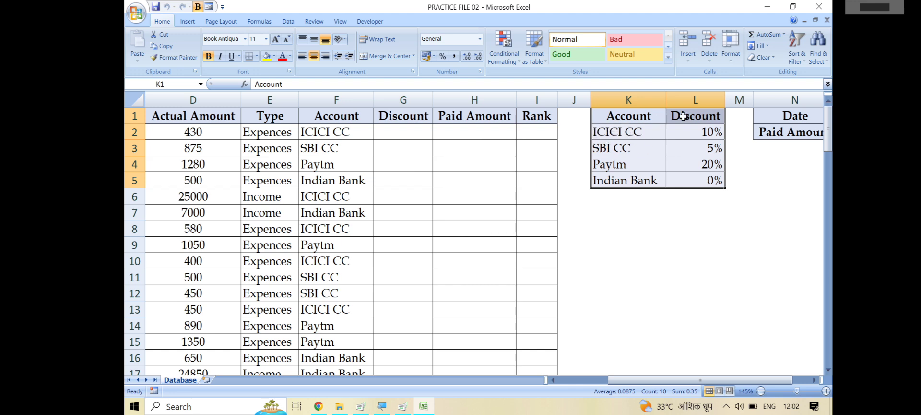
{"action": "left_click", "coordinate": [707, 134]}
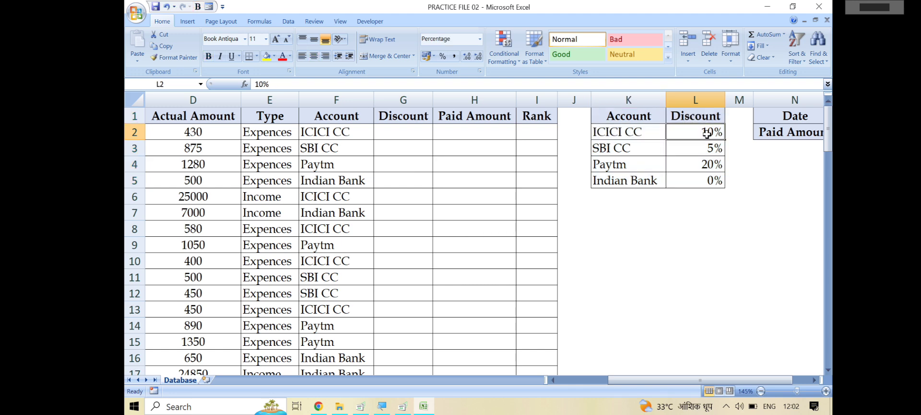
{"action": "left_click", "coordinate": [629, 149]}
{"action": "left_click", "coordinate": [693, 146]}
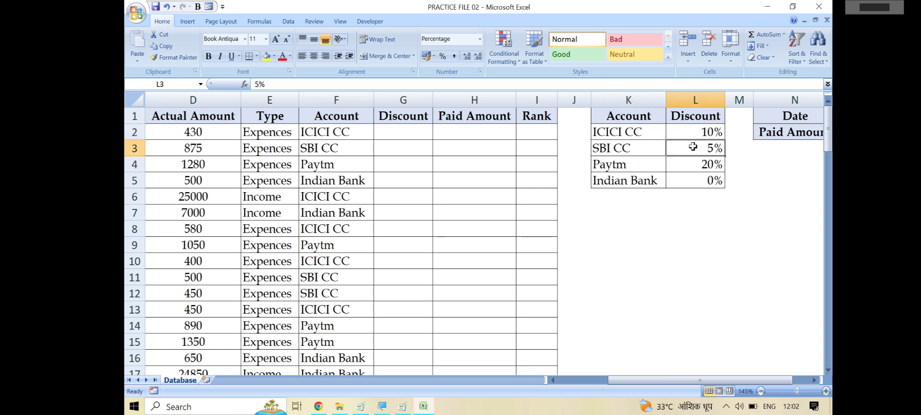
{"action": "left_click", "coordinate": [651, 159]}
{"action": "left_click", "coordinate": [676, 160]}
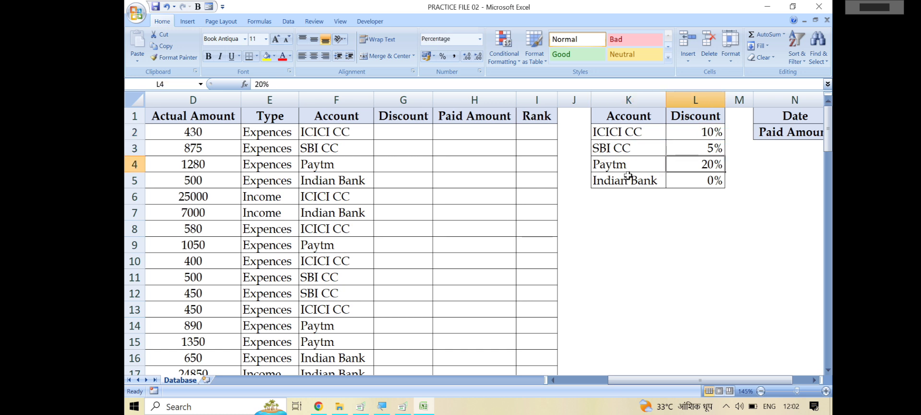
{"action": "left_click", "coordinate": [619, 181]}
{"action": "left_click", "coordinate": [684, 184]}
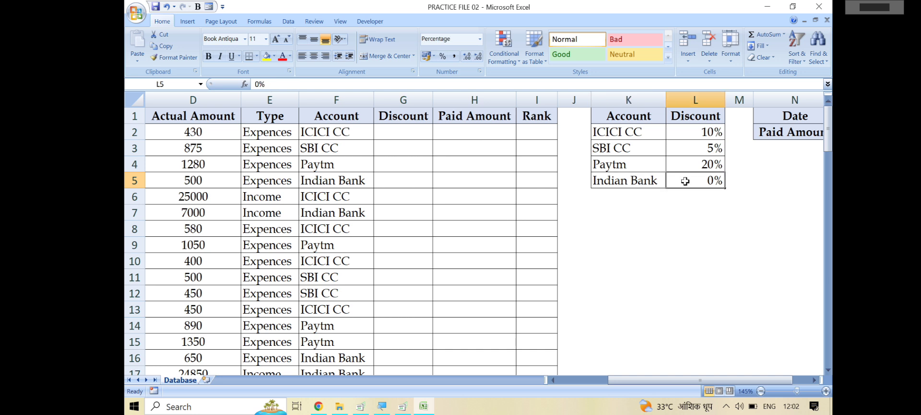
{"action": "left_click", "coordinate": [398, 136]}
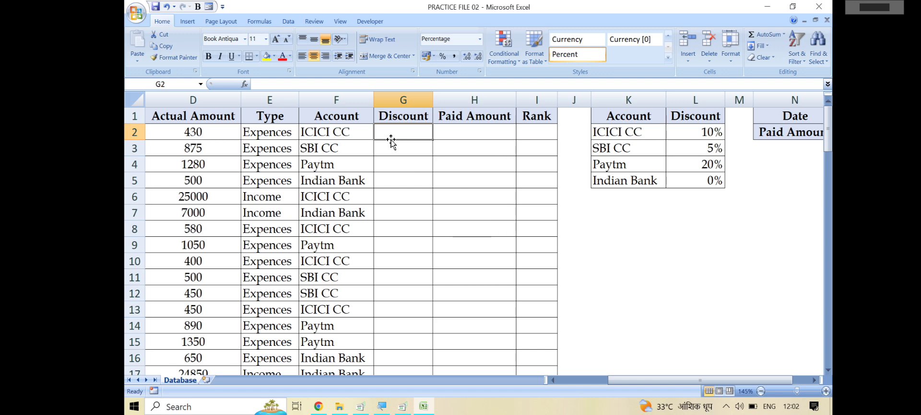
{"action": "type", "text": "="}
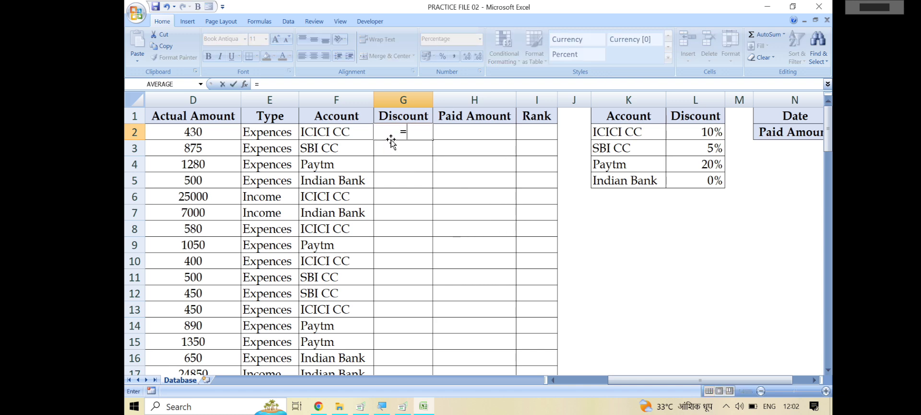
{"action": "key", "text": "BackSpace"}
{"action": "key", "text": "Return"}
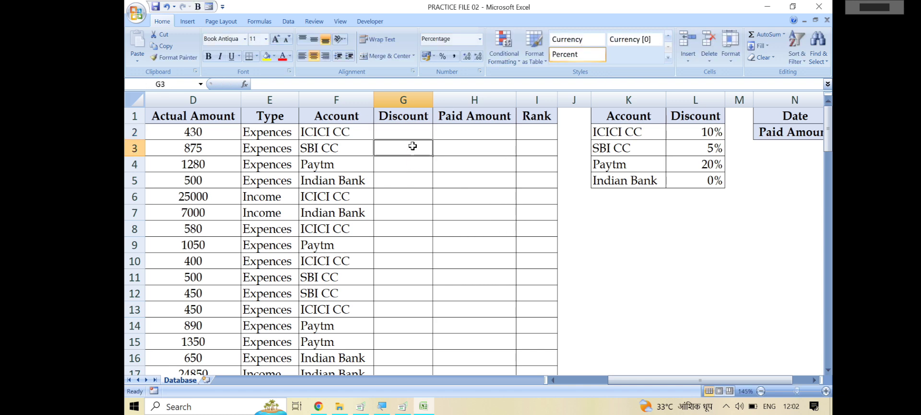
Step: Left-align the first cell of the Discount column, G2
{"action": "left_click", "coordinate": [412, 132]}
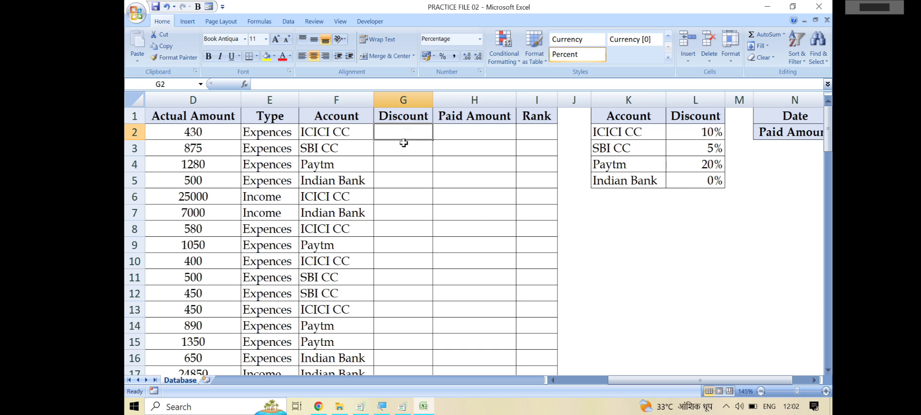
{"action": "left_click", "coordinate": [303, 57]}
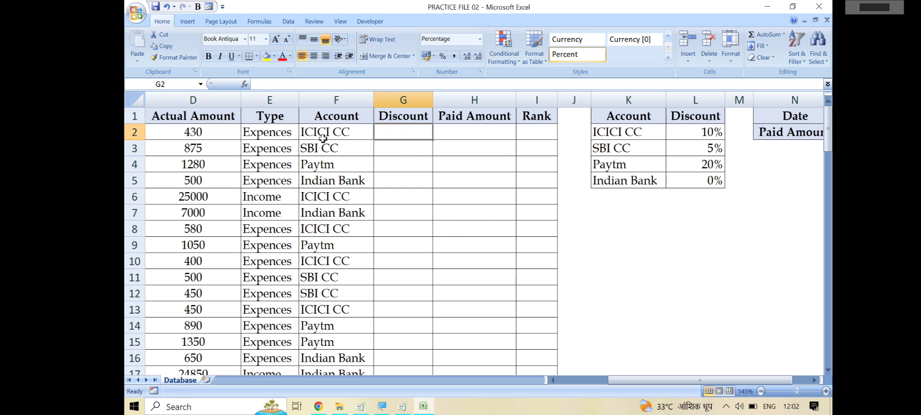
{"action": "type", "text": "=if("}
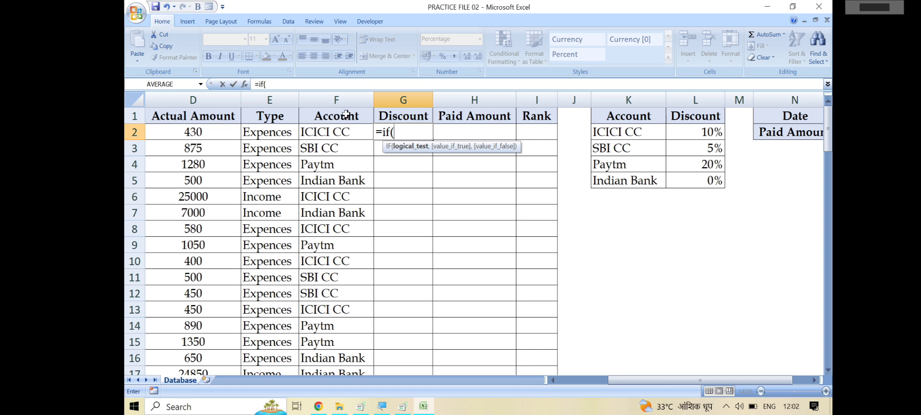
{"action": "left_click", "coordinate": [338, 130]}
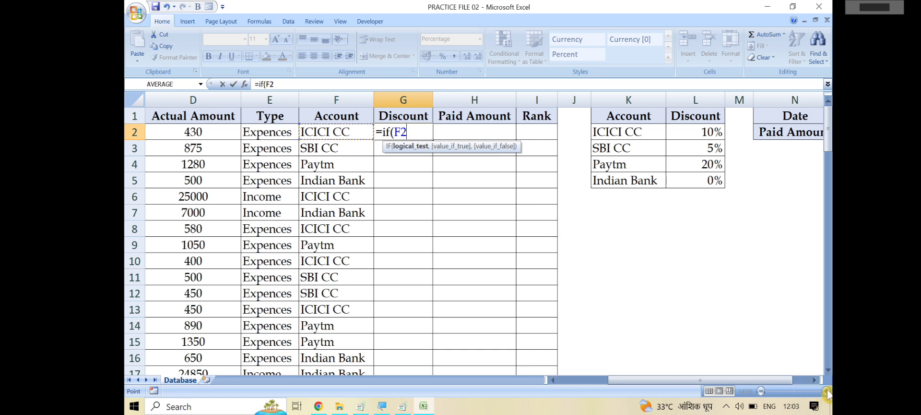
{"action": "key", "text": "BackSpace"}
{"action": "key", "text": "BackSpace"}
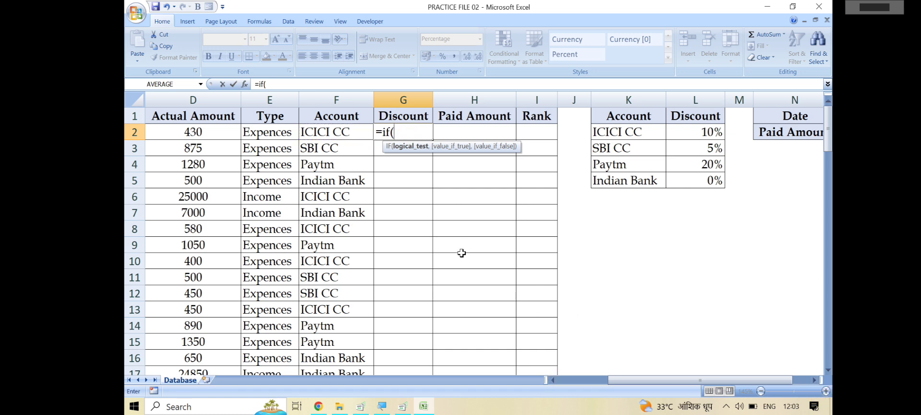
{"action": "key", "text": "BackSpace"}
{"action": "key", "text": "BackSpace"}
{"action": "key", "text": "BackSpace"}
{"action": "key", "text": "Escape"}
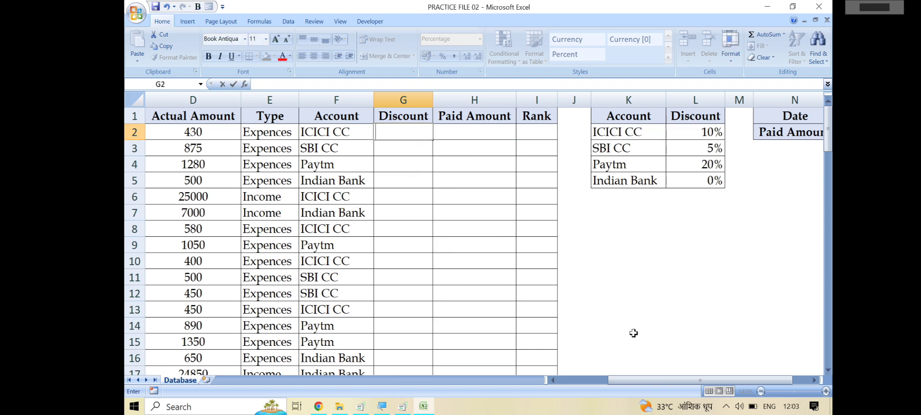
{"action": "left_click", "coordinate": [735, 408]}
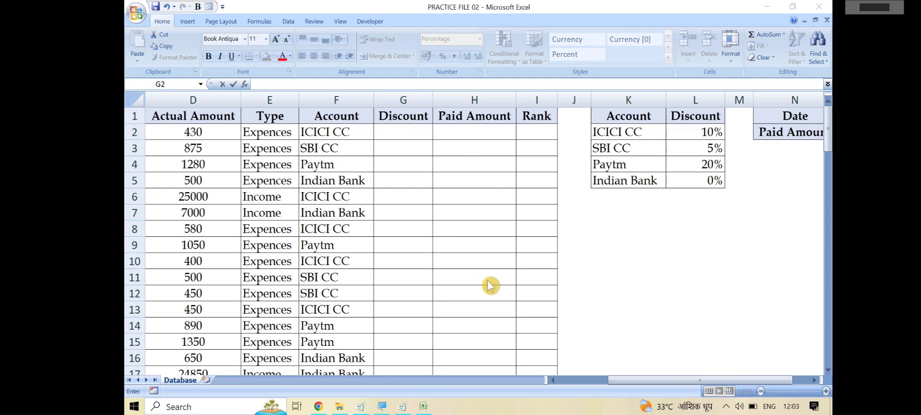
{"action": "left_click", "coordinate": [590, 294]}
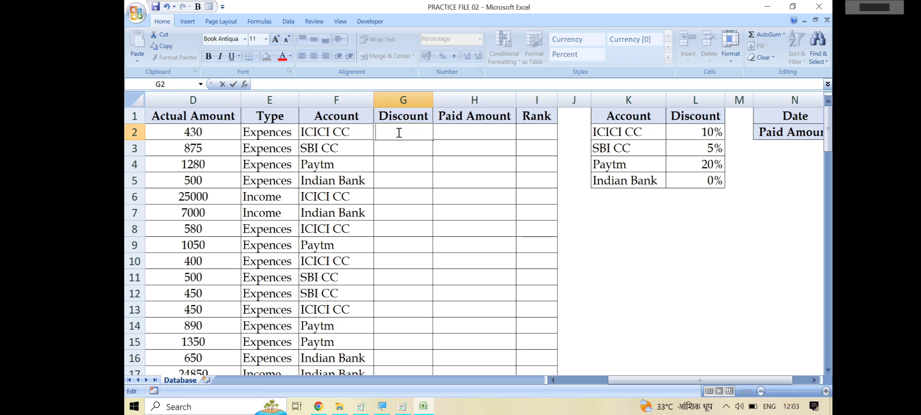
{"action": "left_click", "coordinate": [396, 152]}
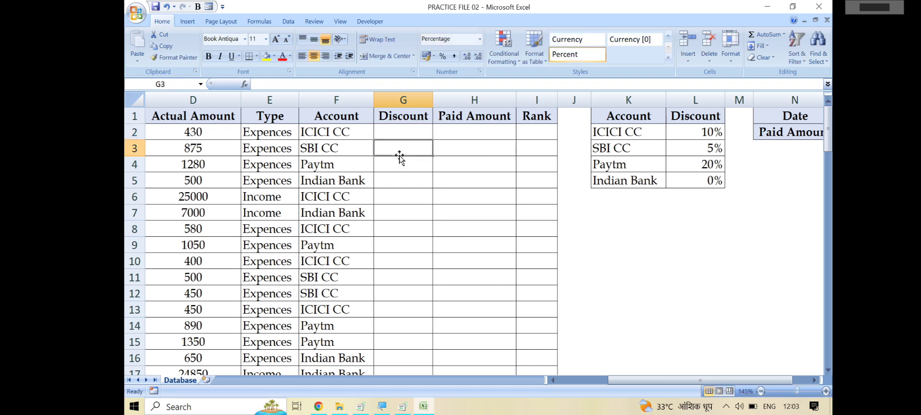
Step: Begin an IF formula in G2 that returns "10%" when F2 equals "icici cc", leaving the false value open
{"action": "scroll", "coordinate": [413, 149], "scroll_direction": "up", "scroll_amount": 1}
{"action": "scroll", "coordinate": [416, 148], "scroll_direction": "up", "scroll_amount": 2}
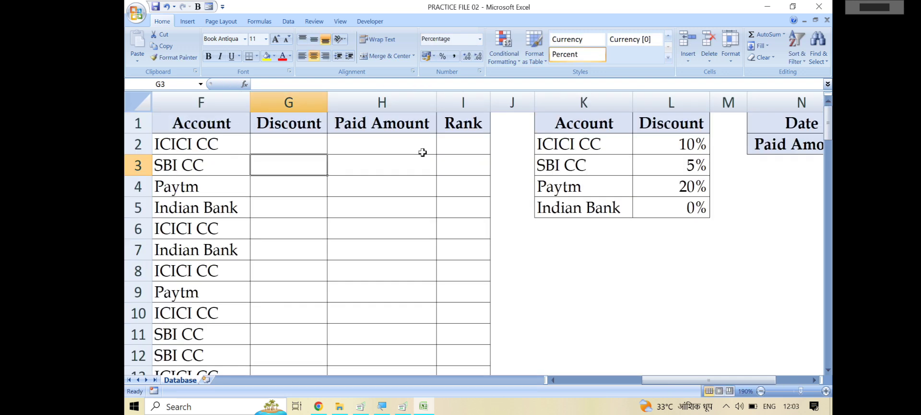
{"action": "left_click", "coordinate": [668, 383]}
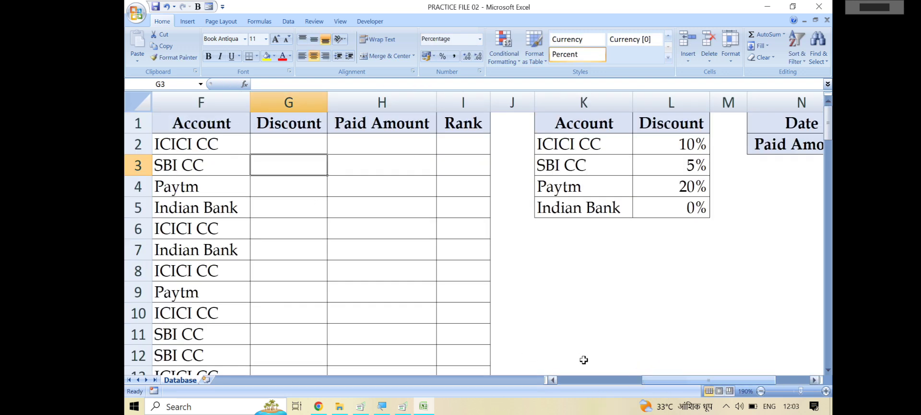
{"action": "scroll", "coordinate": [437, 288], "scroll_direction": "down", "scroll_amount": 1}
{"action": "left_click", "coordinate": [336, 141]}
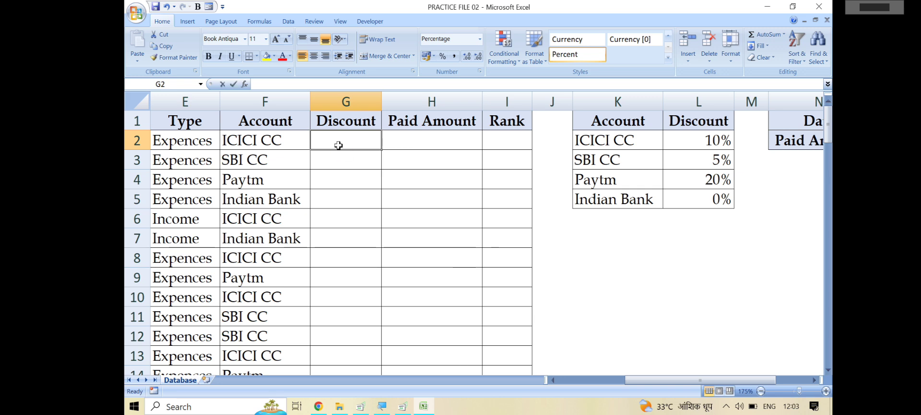
{"action": "type", "text": "=i"}
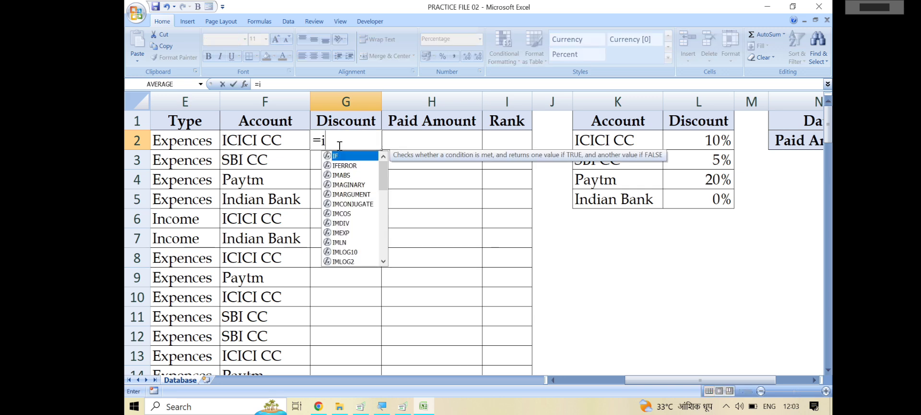
{"action": "type", "text": "f("}
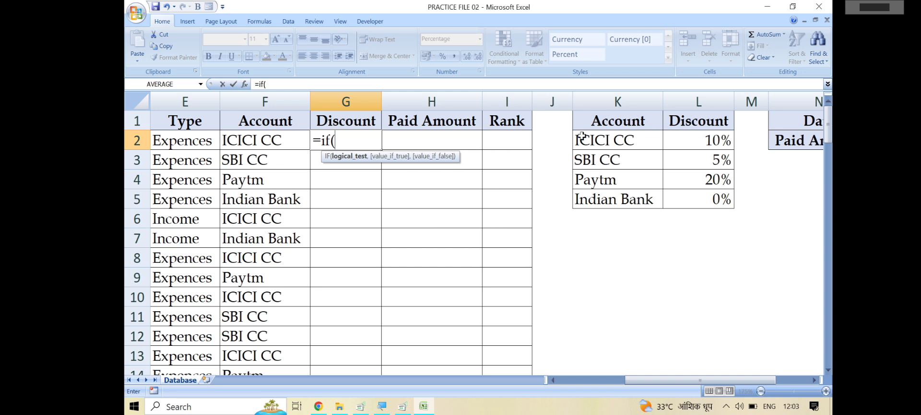
{"action": "left_click", "coordinate": [284, 136]}
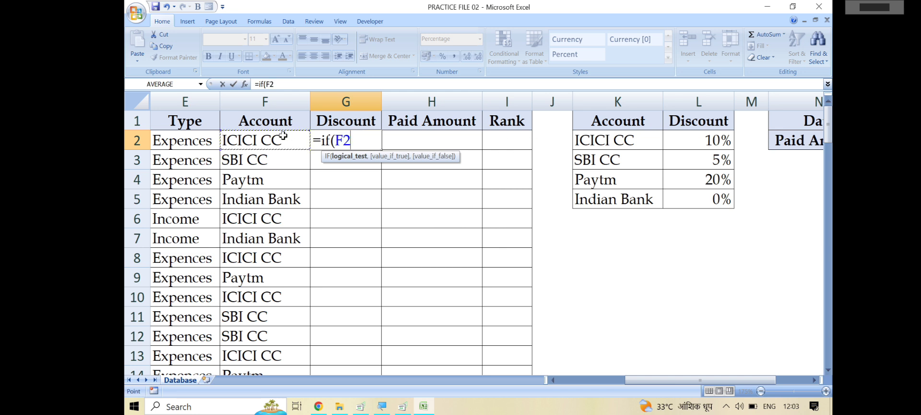
{"action": "type", "text": "=\"icici cc"}
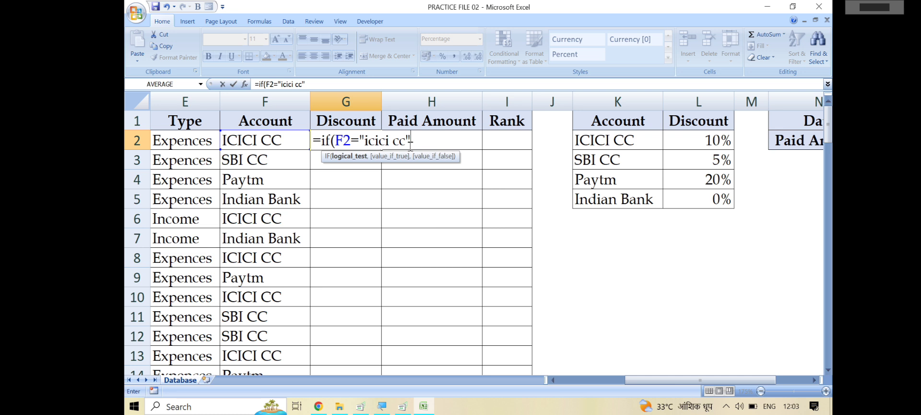
{"action": "type", "text": ","}
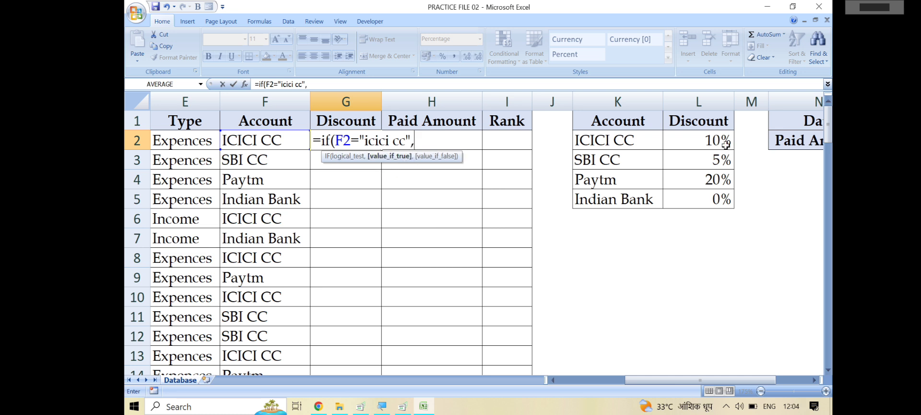
{"action": "type", "text": "\"10%\","}
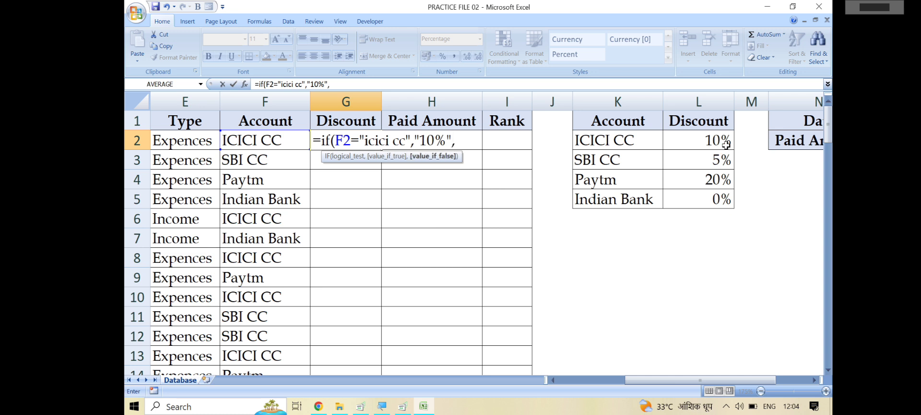
Step: Nest a second IF as the false value in G2's formula, returning "5%" when F2 equals "sbi cc"
{"action": "type", "text": "if"}
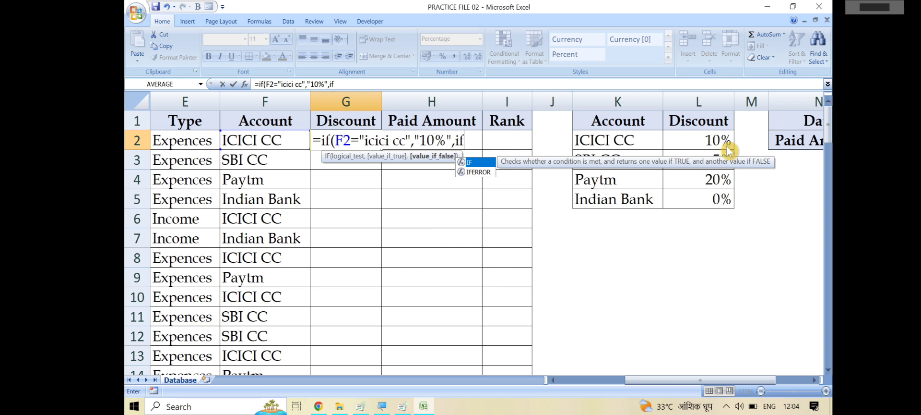
{"action": "type", "text": "("}
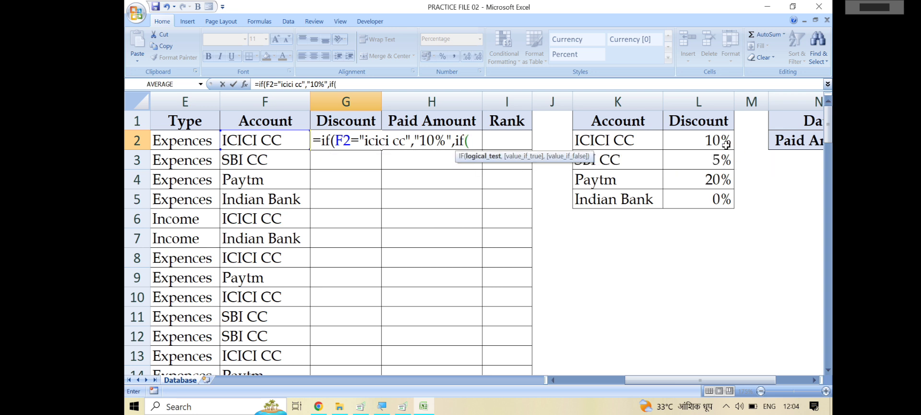
{"action": "left_click", "coordinate": [266, 145]}
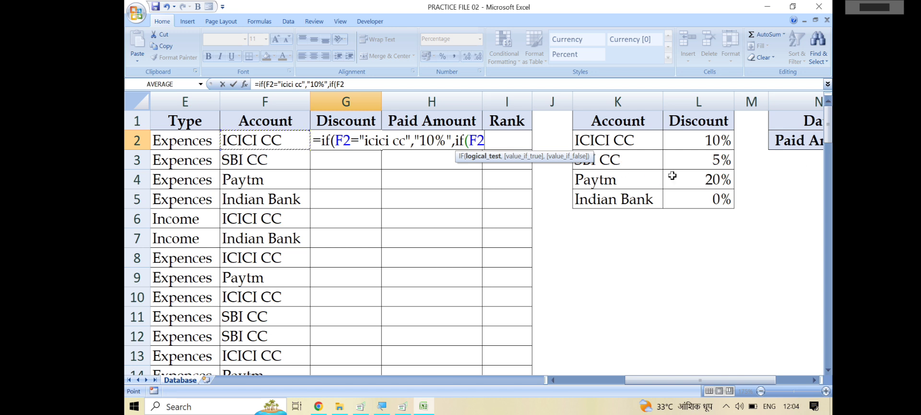
{"action": "type", "text": "="}
{"action": "type", "text": "\"s"}
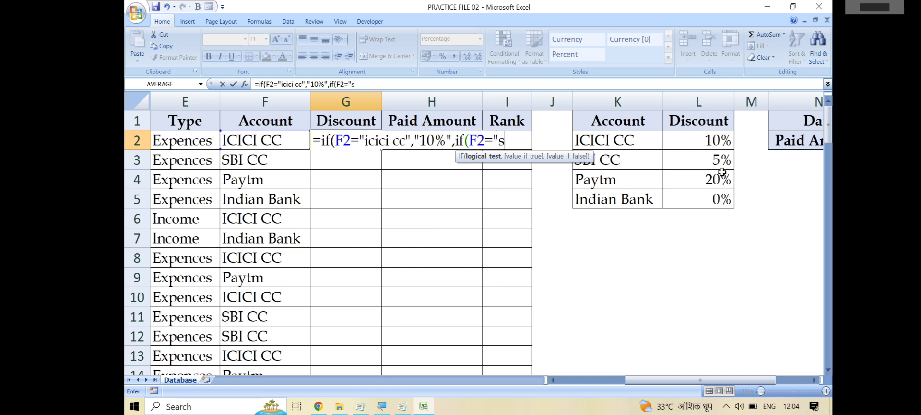
{"action": "type", "text": "bi cc\","}
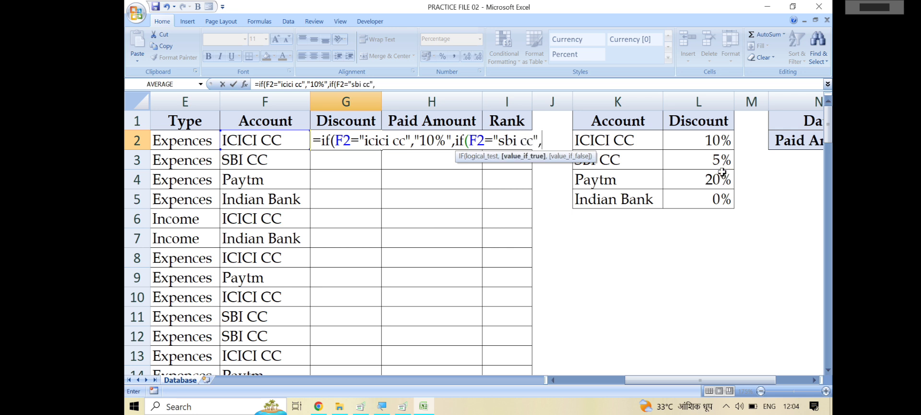
{"action": "type", "text": "\"5%\","}
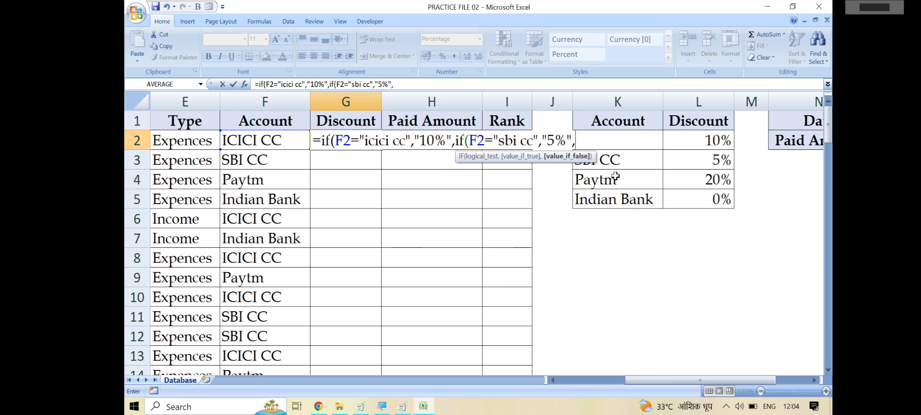
Step: Nest a third IF as the false value in G2's formula, returning "20%" when F2 equals "paytm"
{"action": "type", "text": "if"}
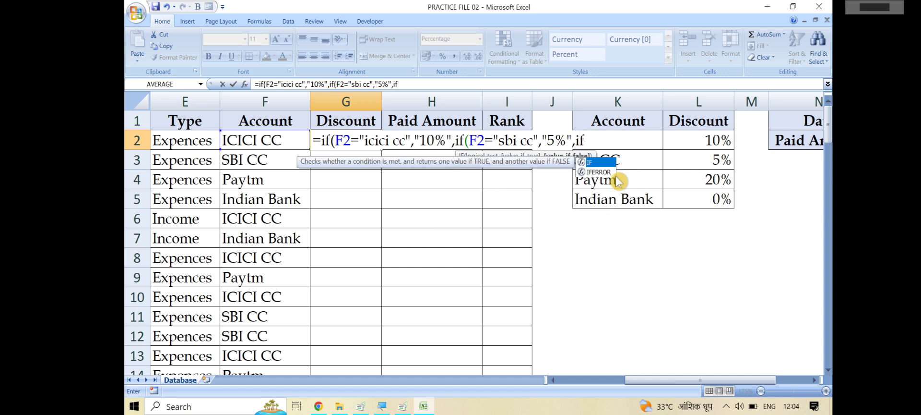
{"action": "type", "text": "("}
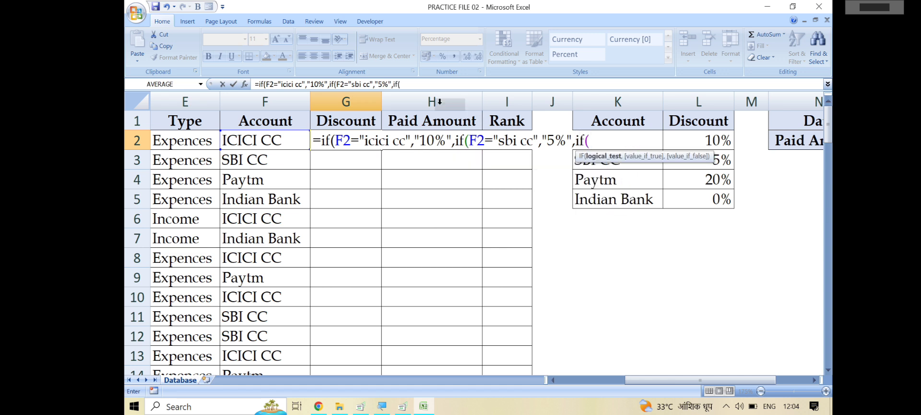
{"action": "left_click", "coordinate": [242, 140]}
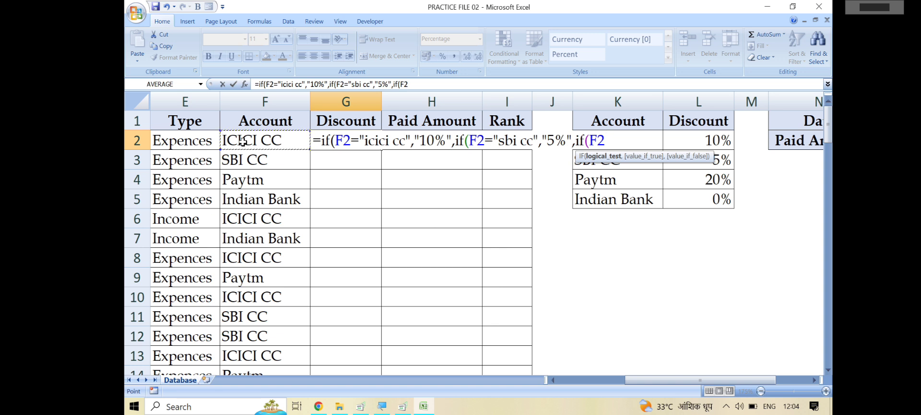
{"action": "type", "text": "="}
{"action": "type", "text": "\"payt"}
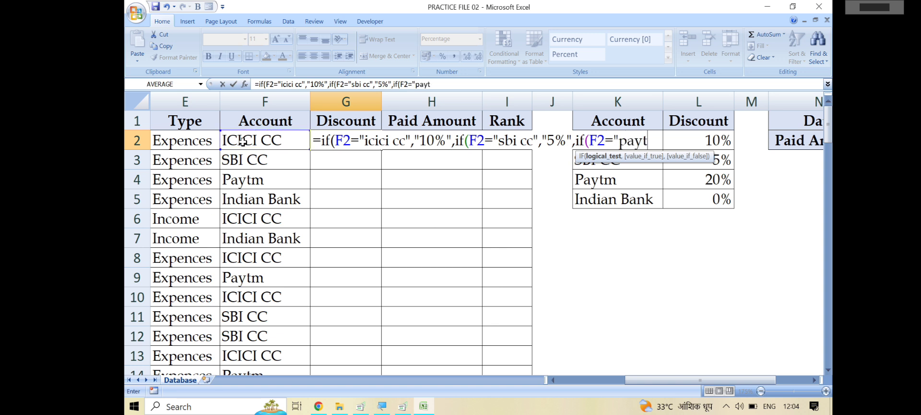
{"action": "type", "text": "m\""}
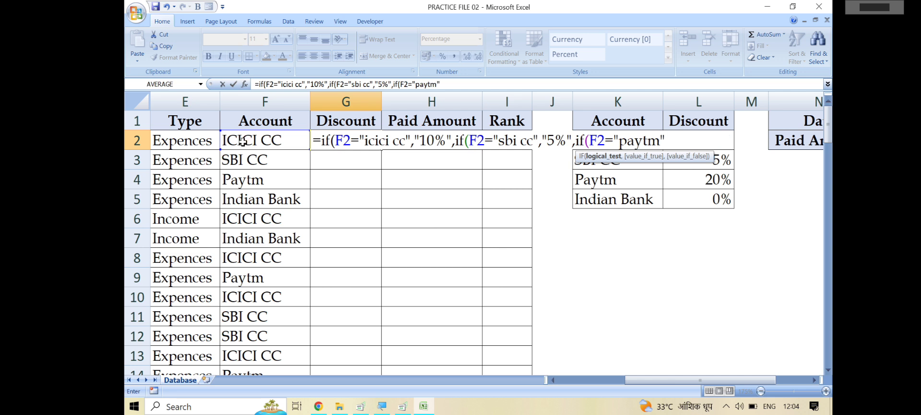
{"action": "type", "text": ","}
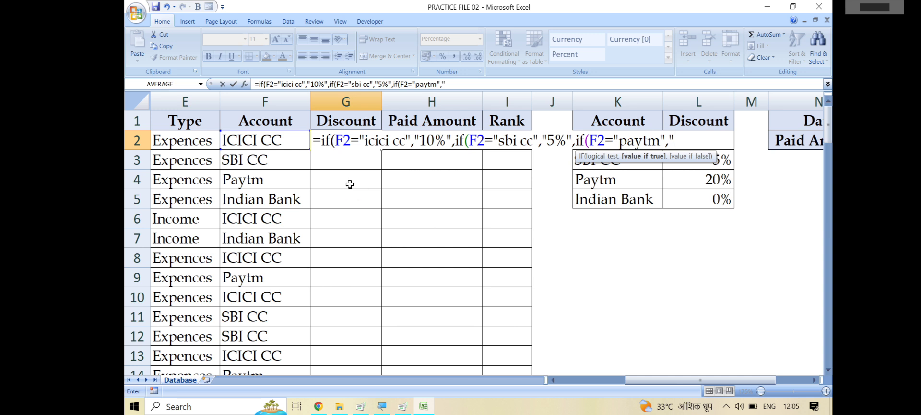
{"action": "type", "text": "\"20%\","}
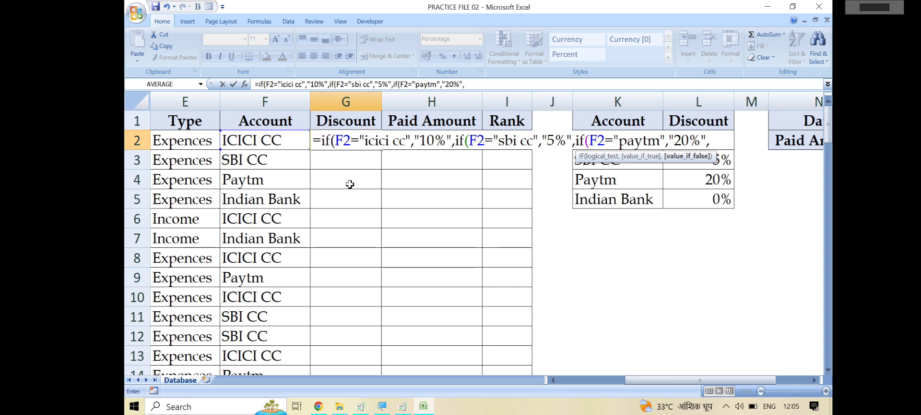
Step: Nest a fourth IF returning "0%" when F2 equals "indian bank", close all four IFs and enter the formula in G2
{"action": "type", "text": "if"}
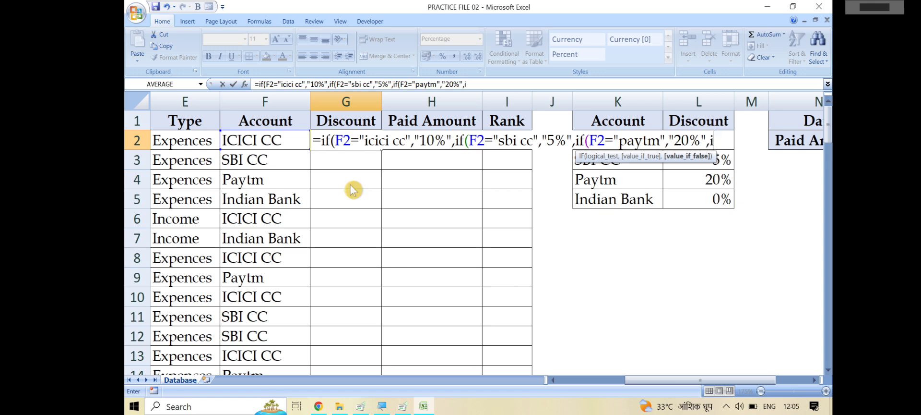
{"action": "type", "text": "("}
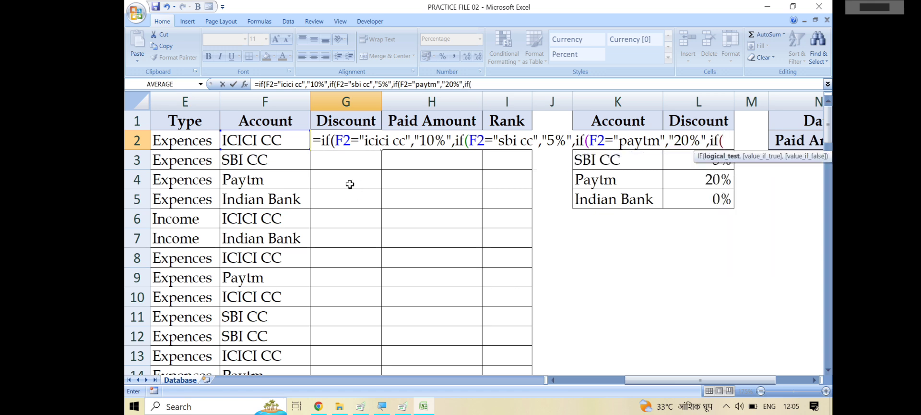
{"action": "left_click", "coordinate": [284, 140]}
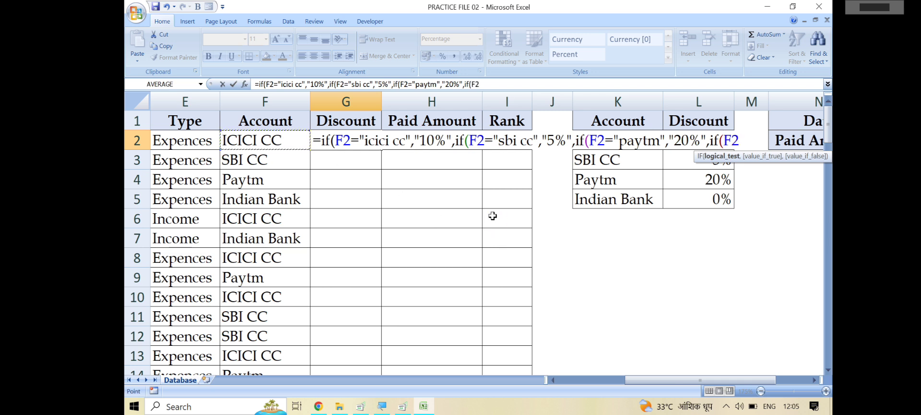
{"action": "type", "text": "=\"india"}
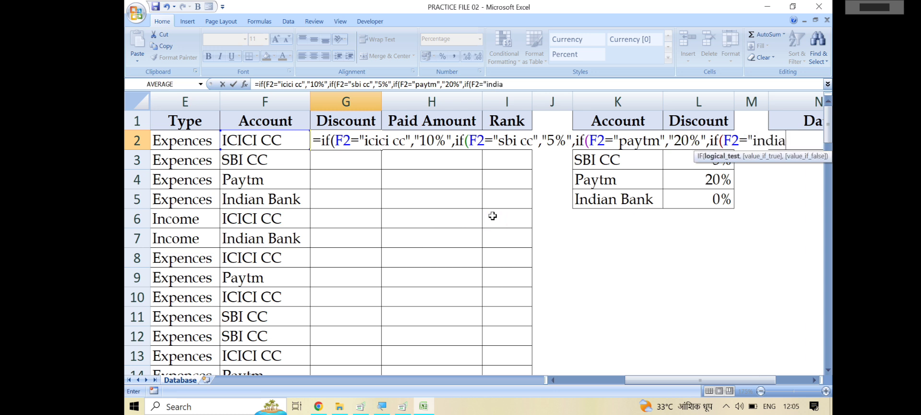
{"action": "type", "text": "n bank\""}
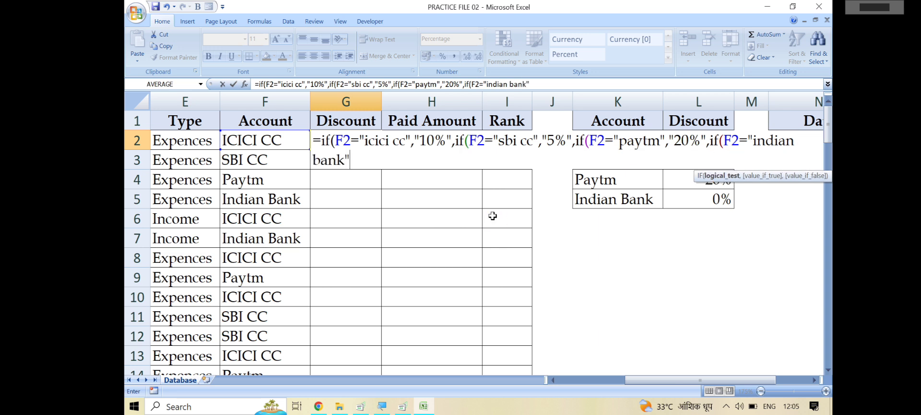
{"action": "type", "text": ","}
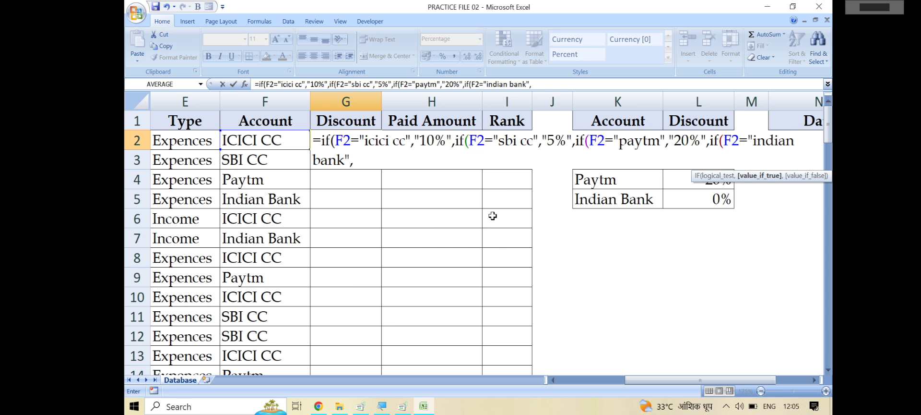
{"action": "type", "text": "\"0%\"))))"}
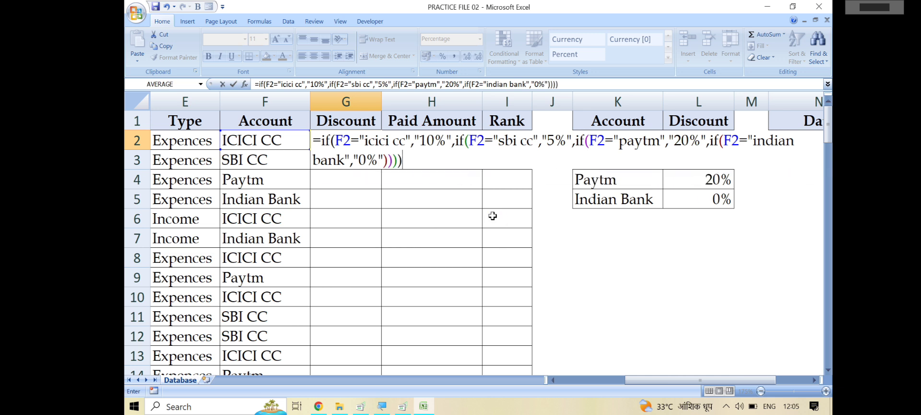
{"action": "key", "text": "Return"}
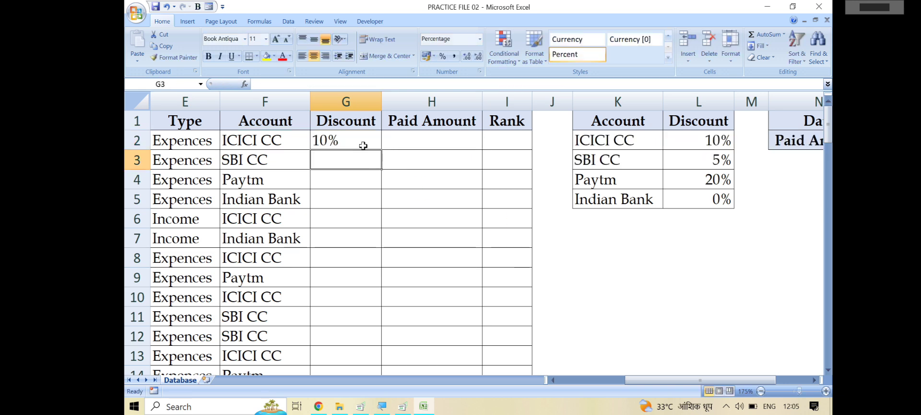
Step: Copy G2's discount formula down through G8
{"action": "left_click", "coordinate": [360, 146]}
{"action": "left_click_drag", "start_coordinate": [381, 151], "coordinate": [382, 266]}
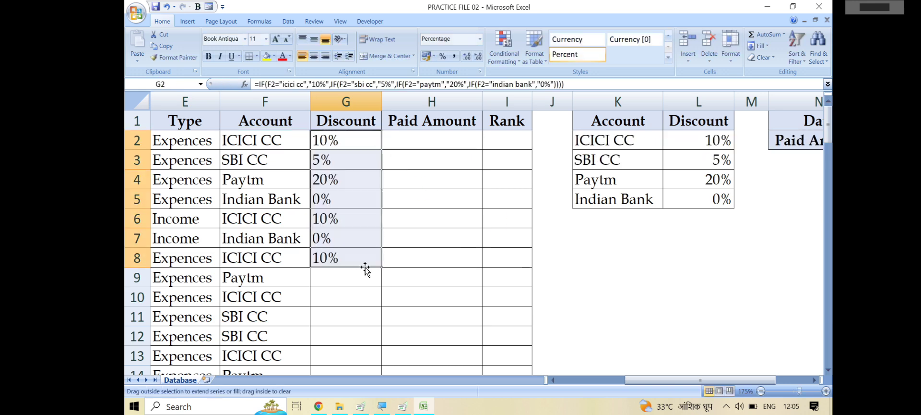
{"action": "left_click", "coordinate": [359, 169]}
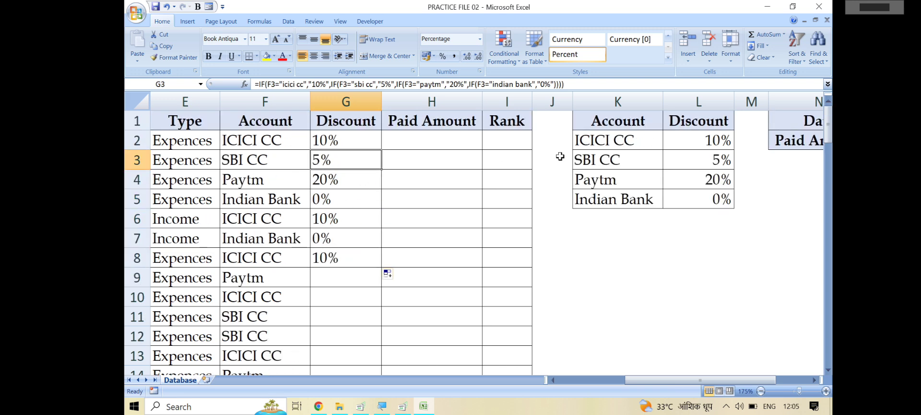
Step: Compare the discounts in G2:G8 with the lookup table's rates for ICICI CC and SBI CC
{"action": "left_click", "coordinate": [590, 145]}
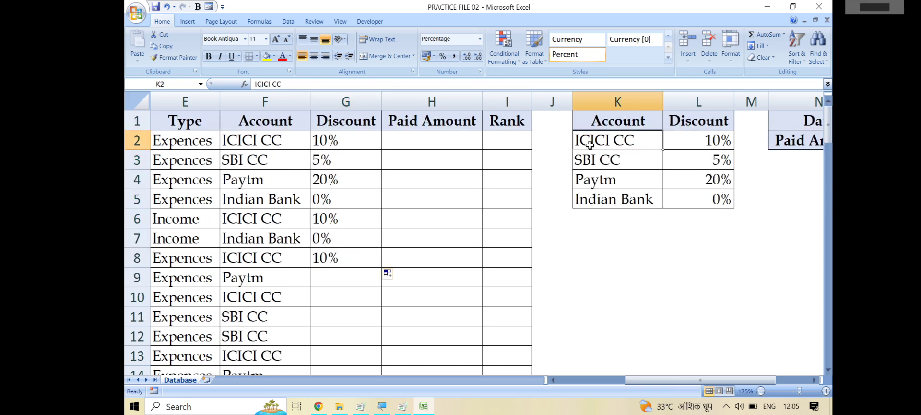
{"action": "left_click", "coordinate": [686, 145]}
{"action": "left_click", "coordinate": [623, 160]}
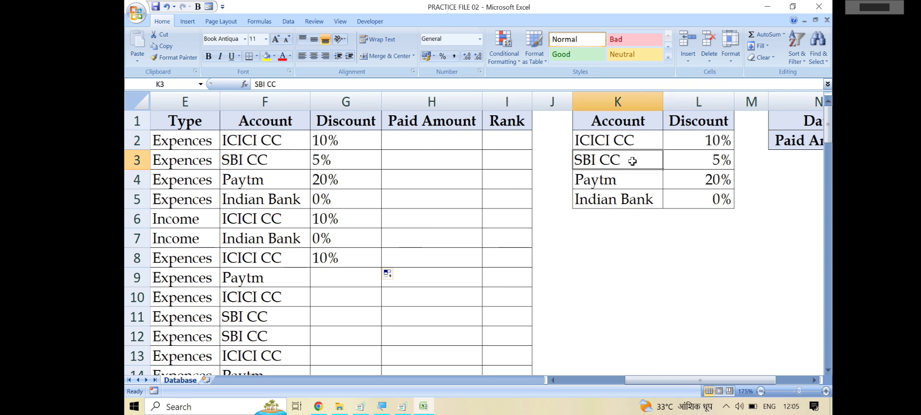
{"action": "left_click", "coordinate": [697, 173]}
{"action": "left_click_drag", "start_coordinate": [353, 138], "coordinate": [343, 272]}
Step: Fill the discount formula from G8 down the remaining rows of the Discount column
{"action": "left_click", "coordinate": [350, 257]}
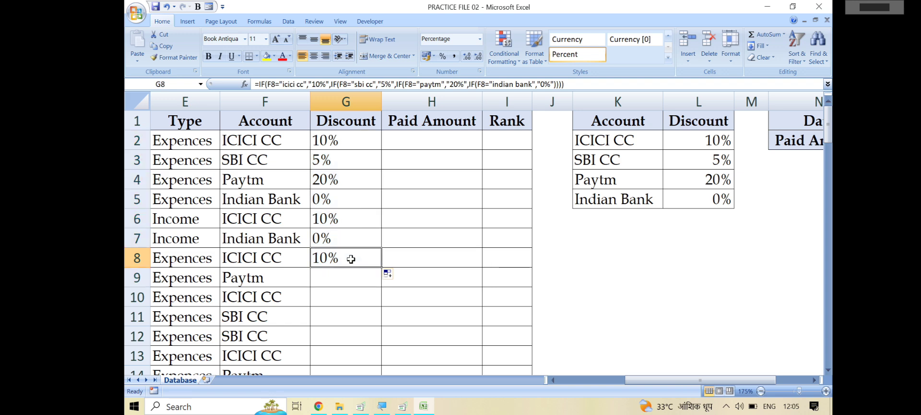
{"action": "double_click", "coordinate": [381, 268]}
{"action": "scroll", "coordinate": [352, 230], "scroll_direction": "down", "scroll_amount": 6}
{"action": "scroll", "coordinate": [353, 231], "scroll_direction": "up", "scroll_amount": 6}
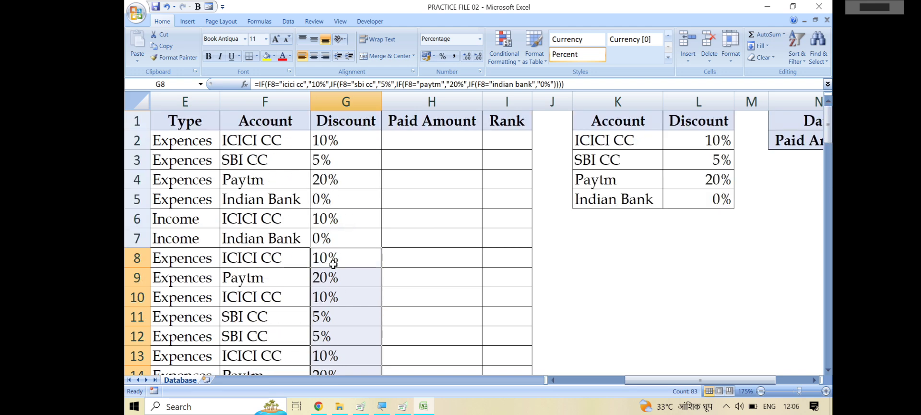
Step: Calculate the first Paid Amount in H2 with the formula =D2-D2*G2, subtracting the discount from the Actual Amount
{"action": "left_click", "coordinate": [418, 140]}
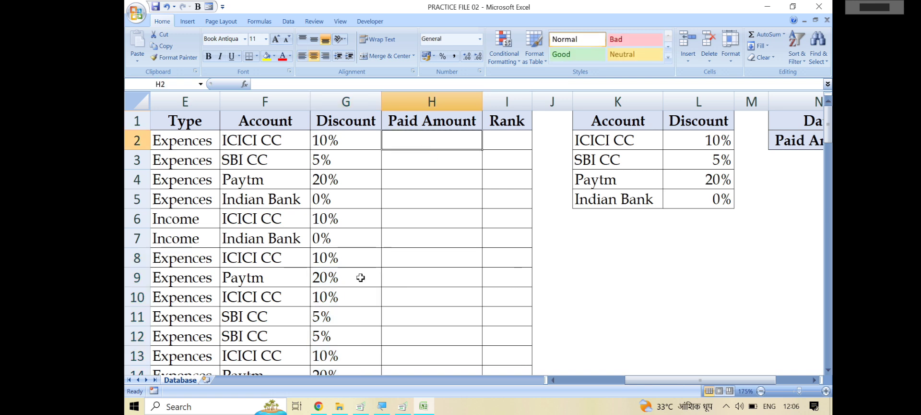
{"action": "scroll", "coordinate": [388, 185], "scroll_direction": "down", "scroll_amount": 2, "text": "ctrl"}
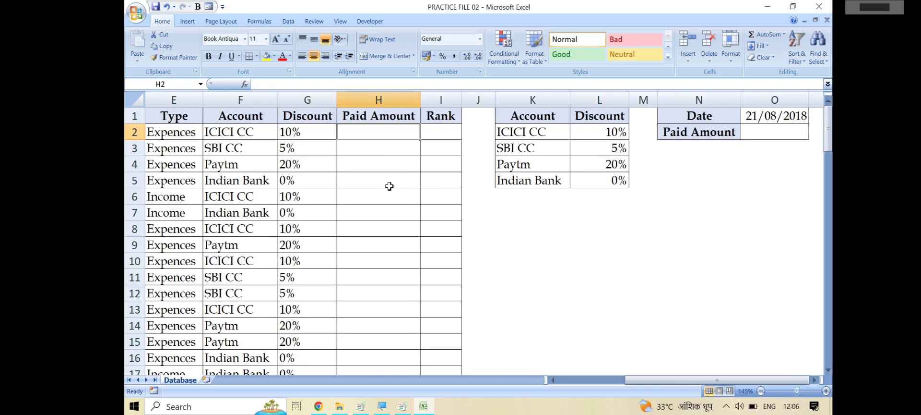
{"action": "scroll", "coordinate": [410, 206], "scroll_direction": "down", "scroll_amount": 1, "text": "ctrl"}
{"action": "left_click_drag", "start_coordinate": [646, 379], "coordinate": [563, 382]}
{"action": "scroll", "coordinate": [463, 257], "scroll_direction": "up", "scroll_amount": 1}
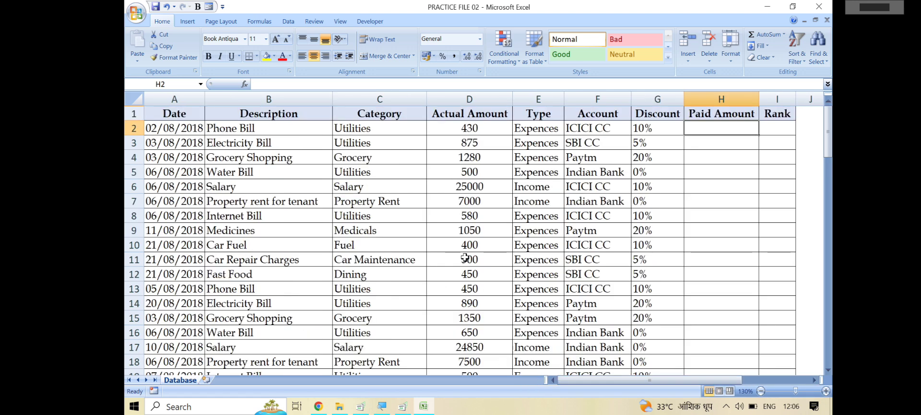
{"action": "left_click", "coordinate": [469, 128]}
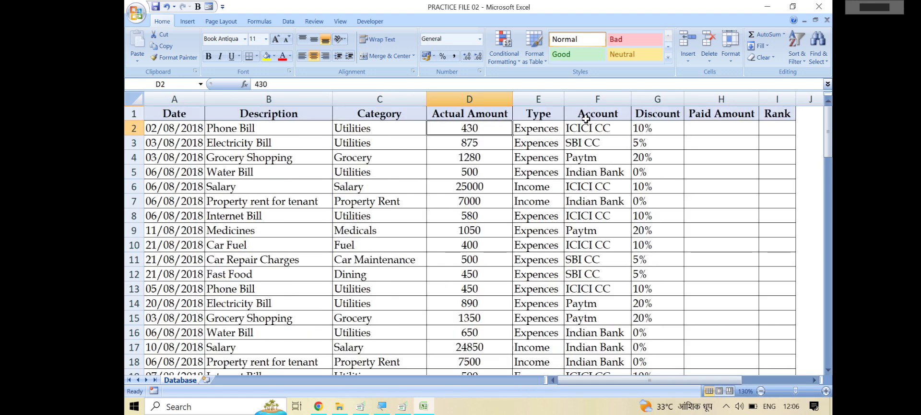
{"action": "left_click", "coordinate": [660, 128]}
{"action": "left_click", "coordinate": [728, 132]}
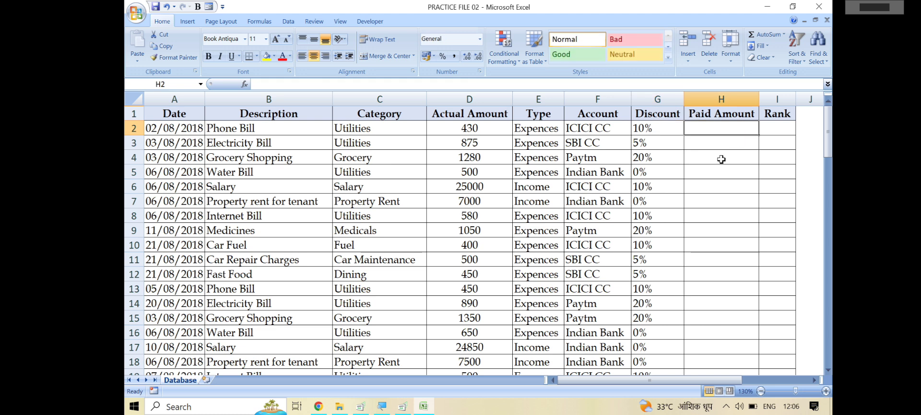
{"action": "type", "text": "="}
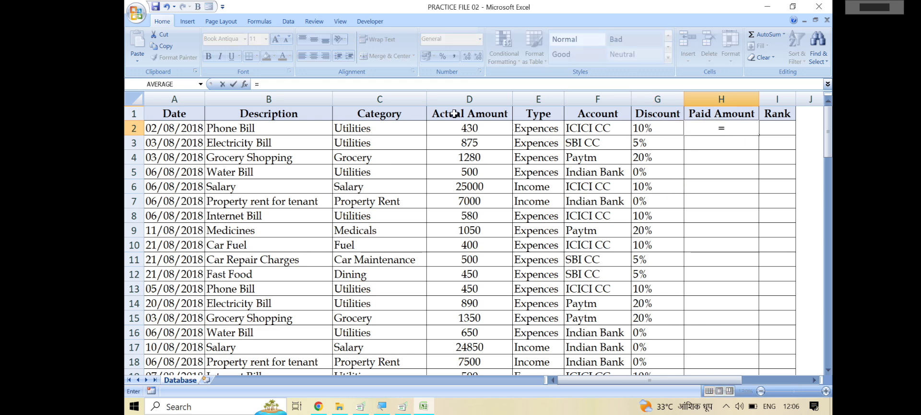
{"action": "left_click", "coordinate": [462, 127]}
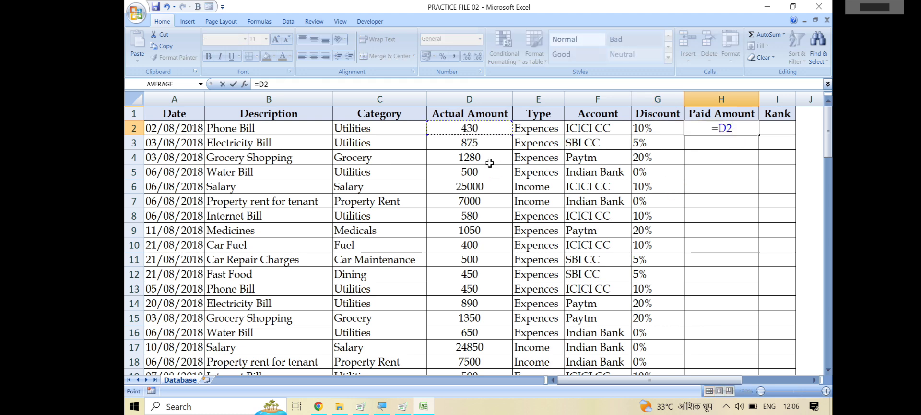
{"action": "type", "text": "-"}
{"action": "left_click", "coordinate": [456, 126]}
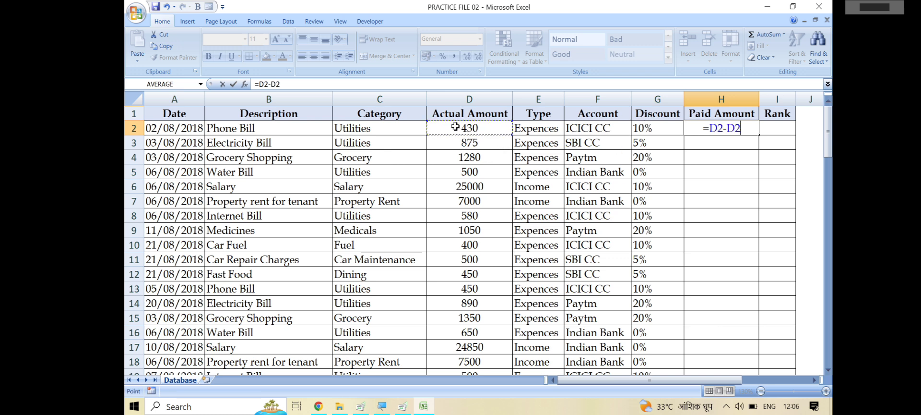
{"action": "type", "text": "*"}
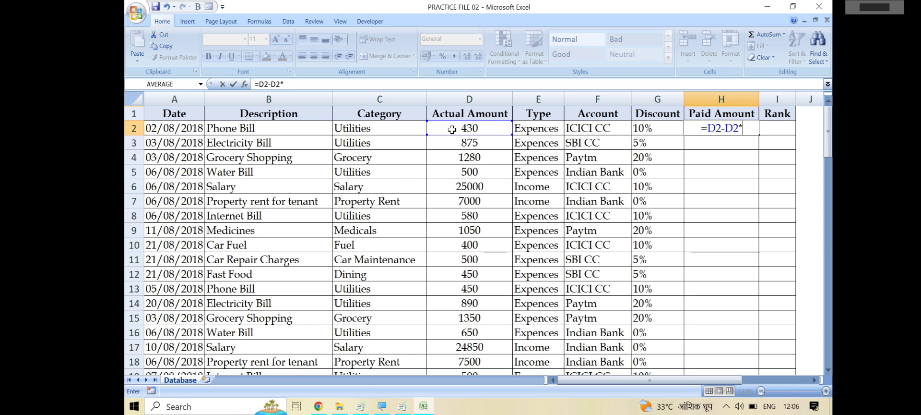
{"action": "left_click", "coordinate": [646, 128]}
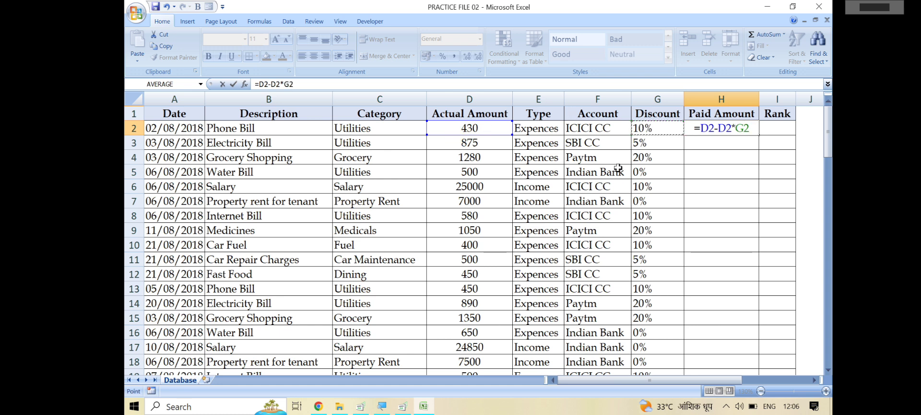
{"action": "key", "text": "Return"}
Step: Fill H2's formula down the whole Paid Amount column
{"action": "left_click", "coordinate": [748, 131]}
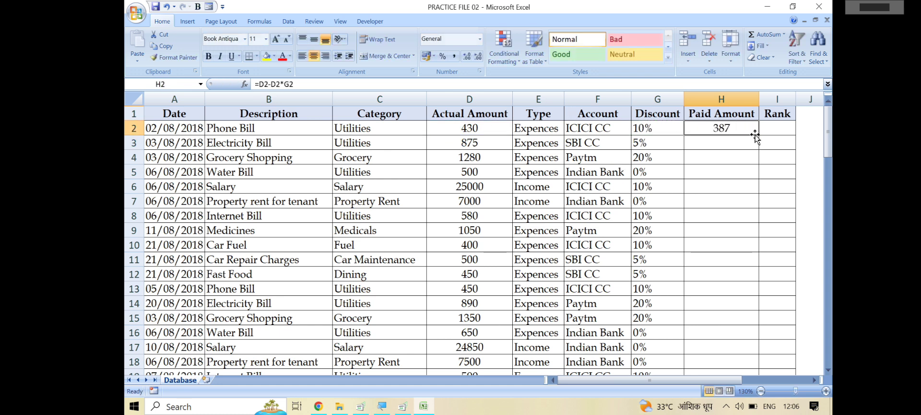
{"action": "double_click", "coordinate": [758, 134]}
{"action": "left_click", "coordinate": [599, 186]}
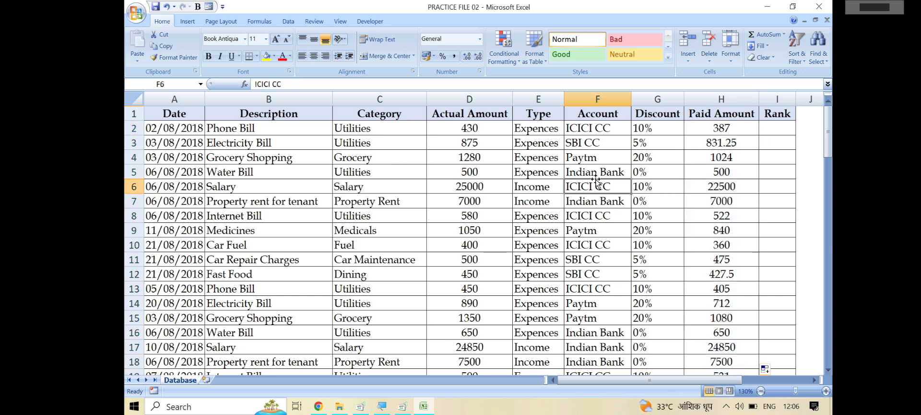
Step: Select the first cell of the Rank column, I2
{"action": "left_click_drag", "start_coordinate": [772, 114], "coordinate": [777, 243]}
{"action": "left_click", "coordinate": [772, 134]}
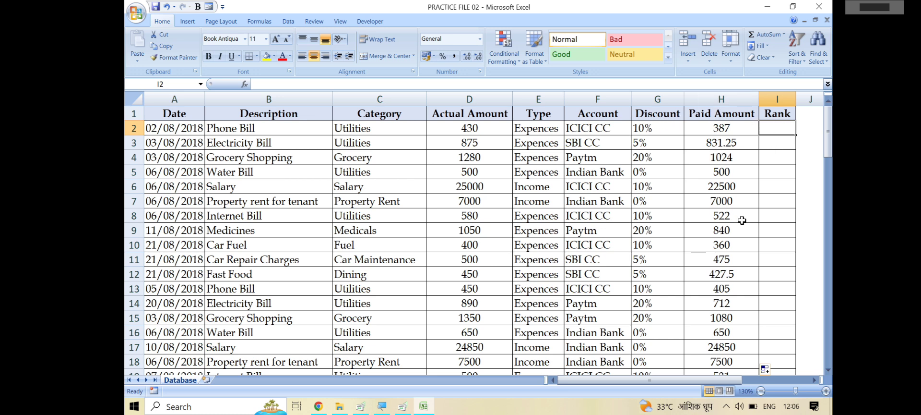
{"action": "scroll", "coordinate": [621, 215], "scroll_direction": "down", "scroll_amount": 4, "text": "ctrl"}
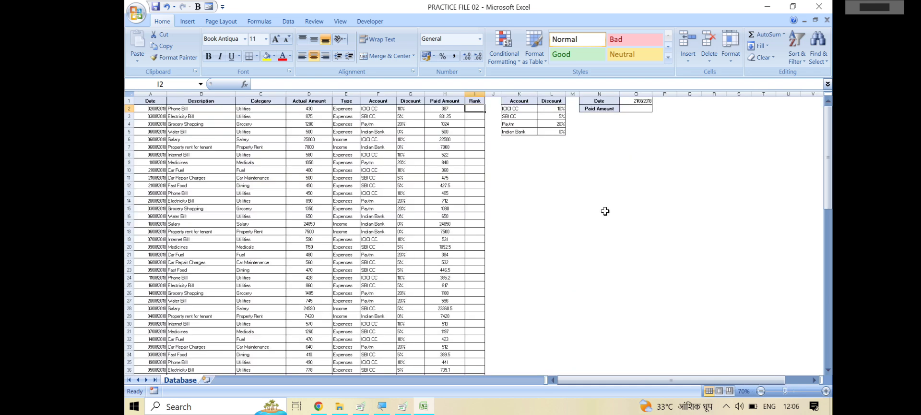
{"action": "scroll", "coordinate": [604, 210], "scroll_direction": "up", "scroll_amount": 6, "text": "ctrl"}
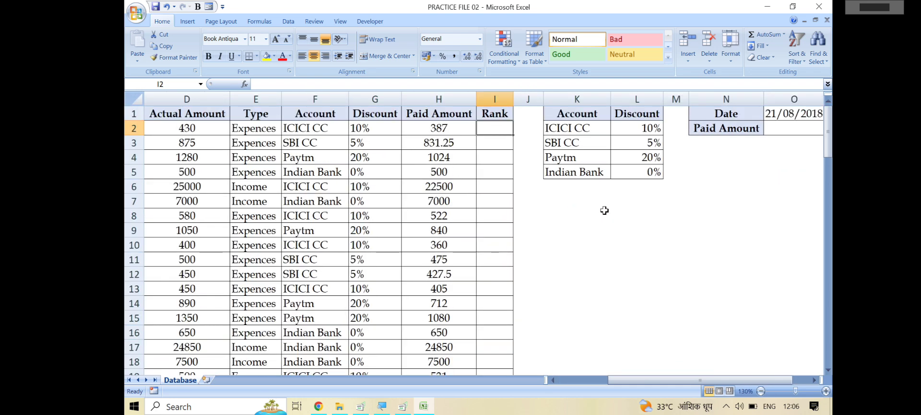